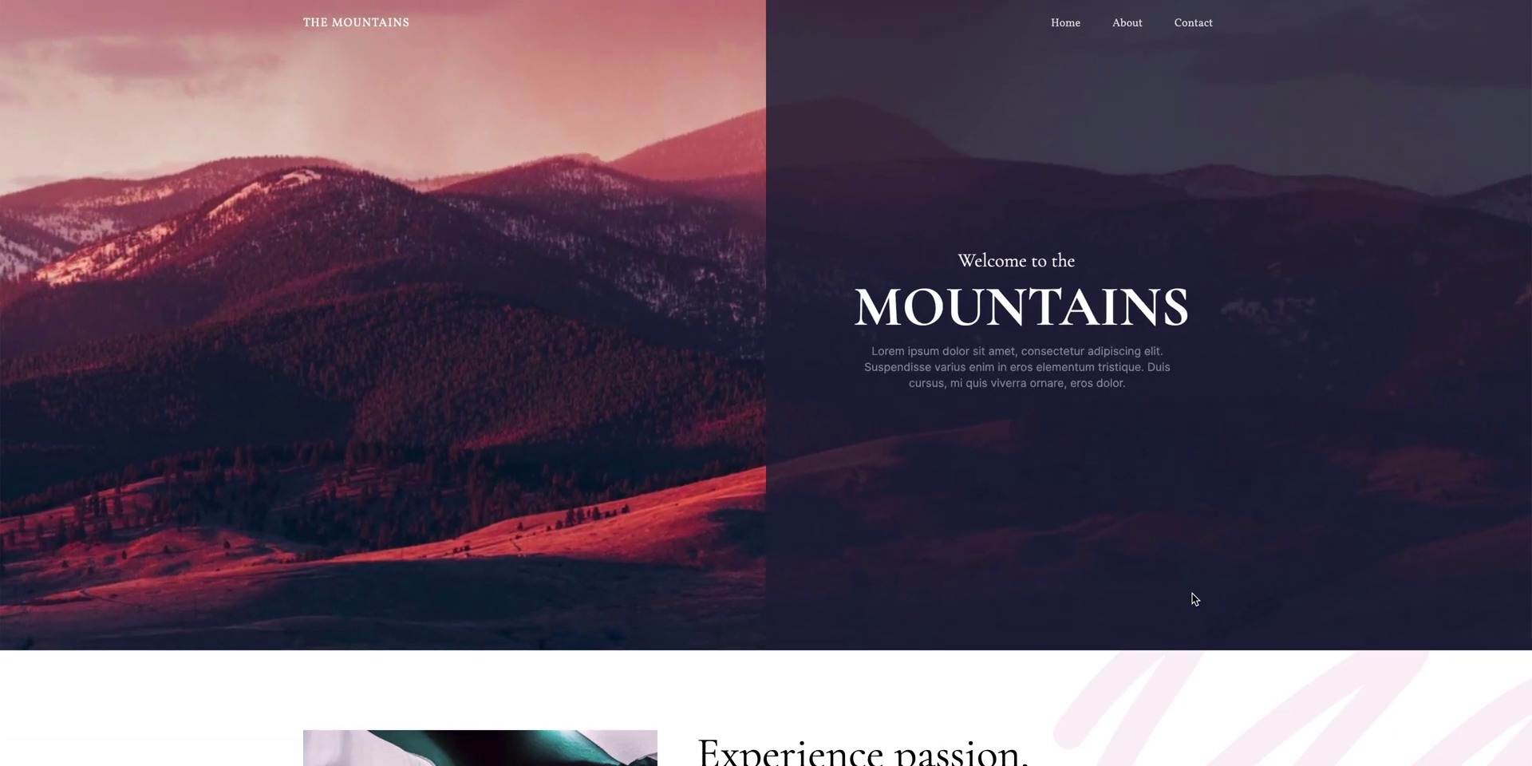
# Step: Scroll through the mountains hero page, then shrink the canvas preview width to 992 px
pyautogui.scroll(-1, 1195, 598)
pyautogui.scroll(-4, 1195, 599)
pyautogui.hscroll(2, 1194, 599)
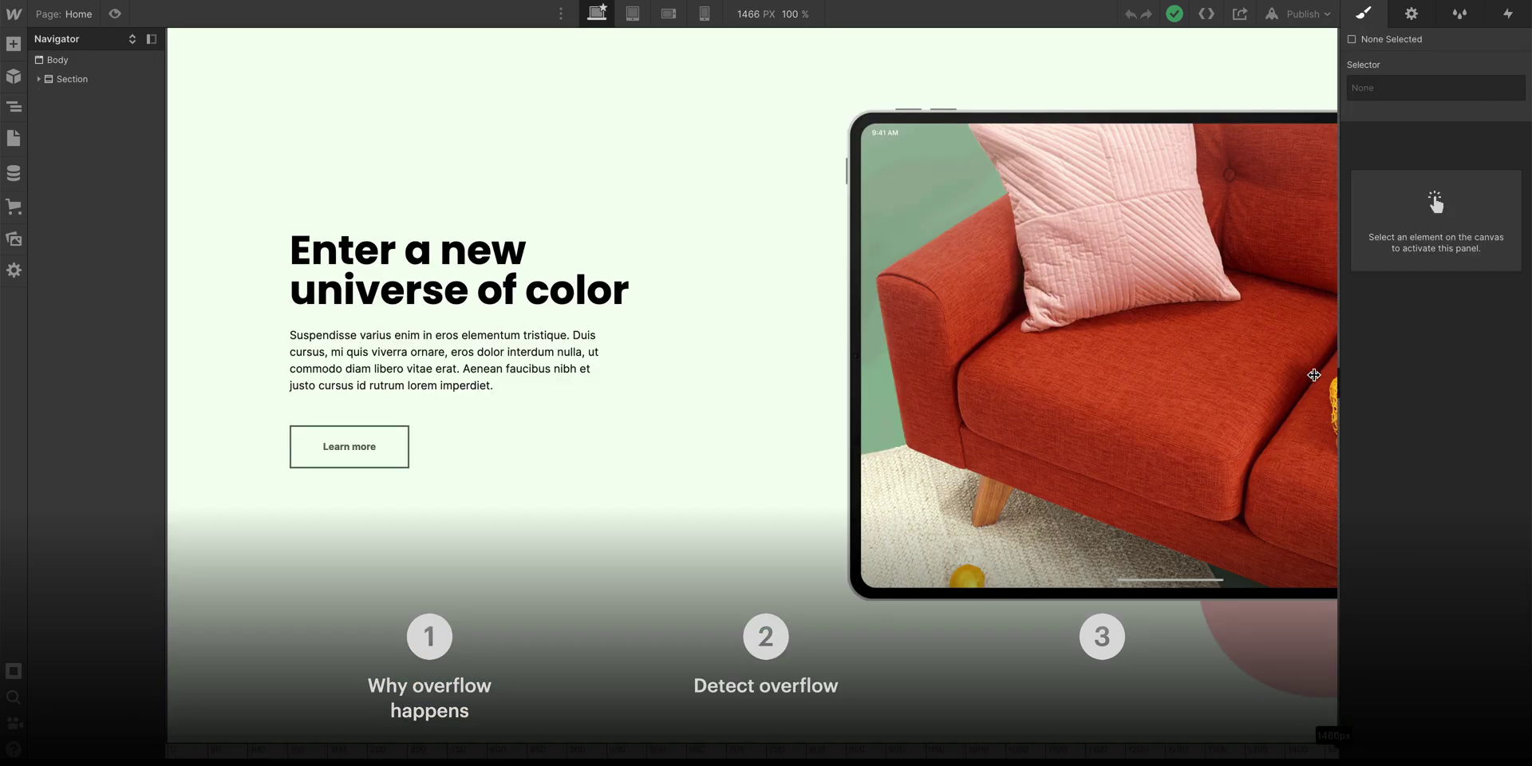
pyautogui.moveTo(1314, 375); pyautogui.dragTo(1133, 382)
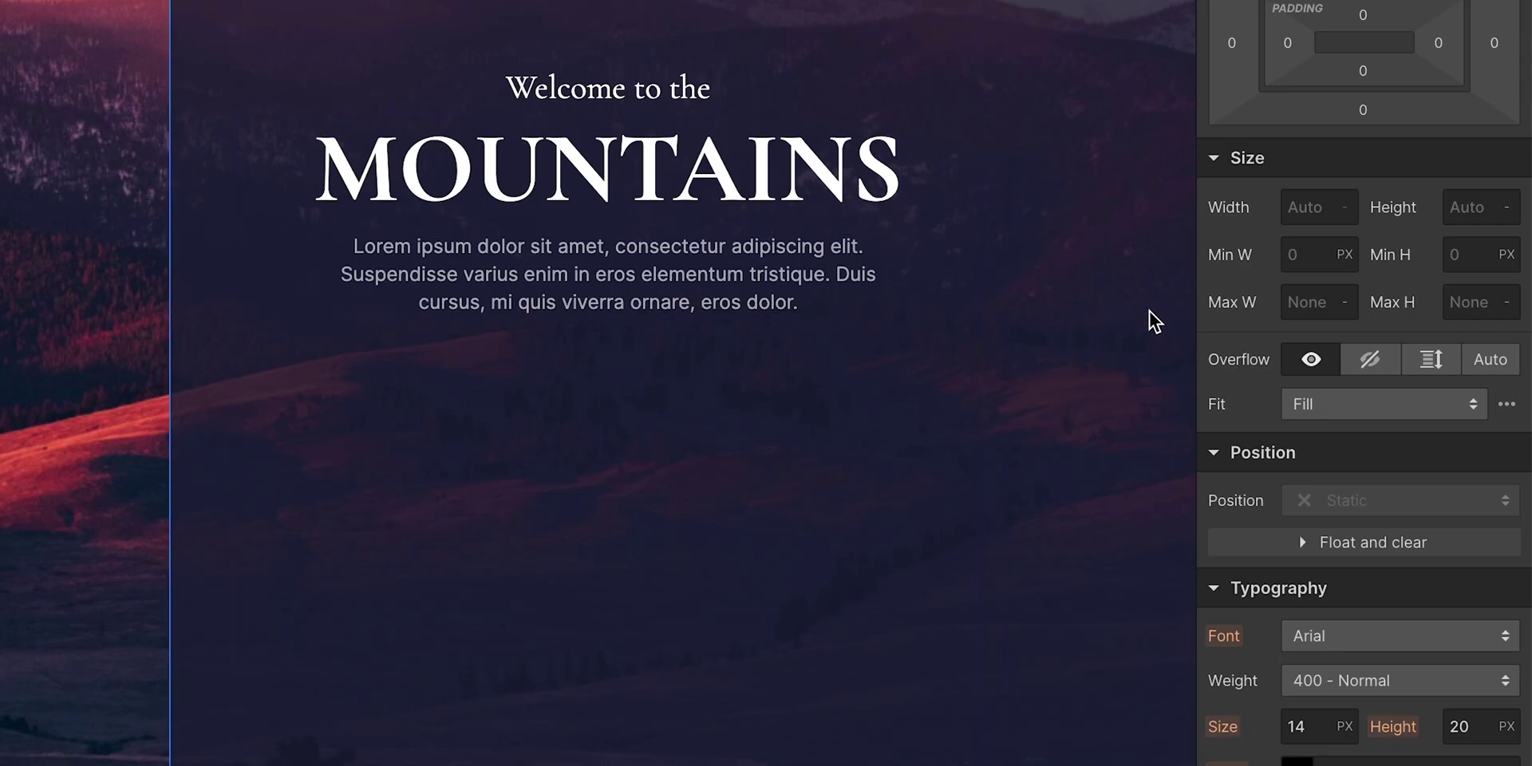
# Step: Apply Overflow: Hidden to the Body element in the Style panel's Size section
pyautogui.click(1369, 371)
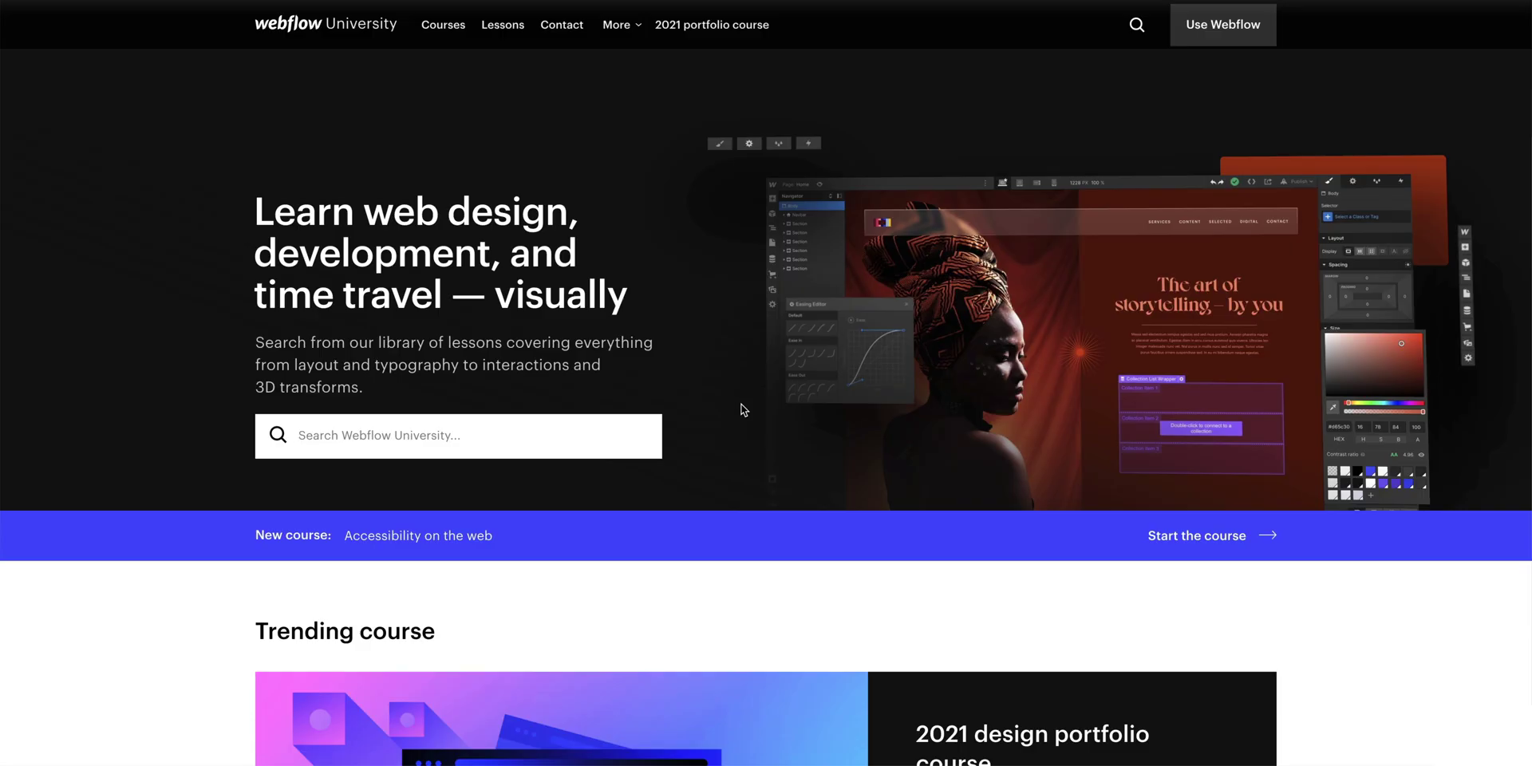
pyautogui.scroll(-10, 742, 410)
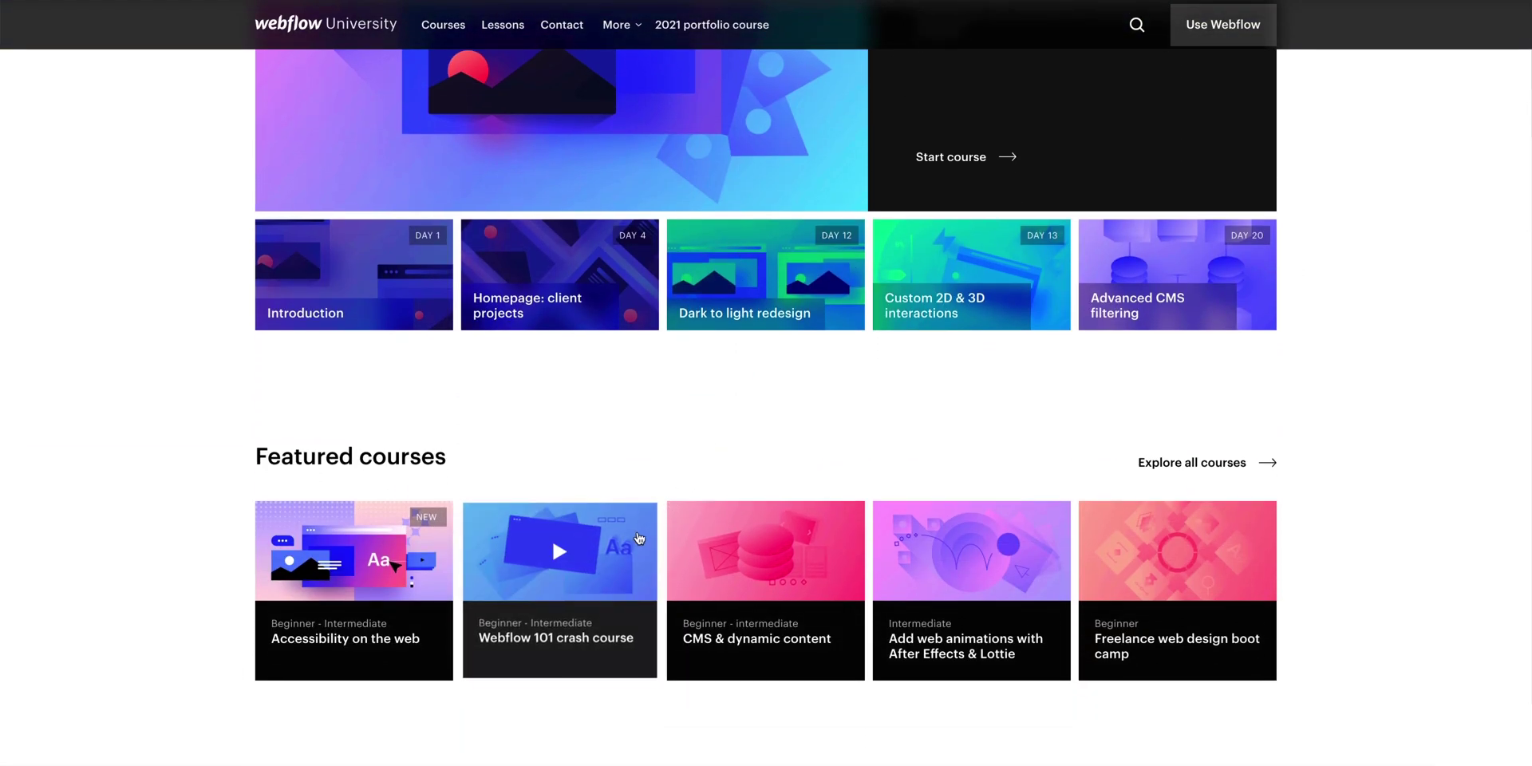
# Step: Open the Webflow 101 crash course from Featured courses and scroll through its overview
pyautogui.click(637, 540)
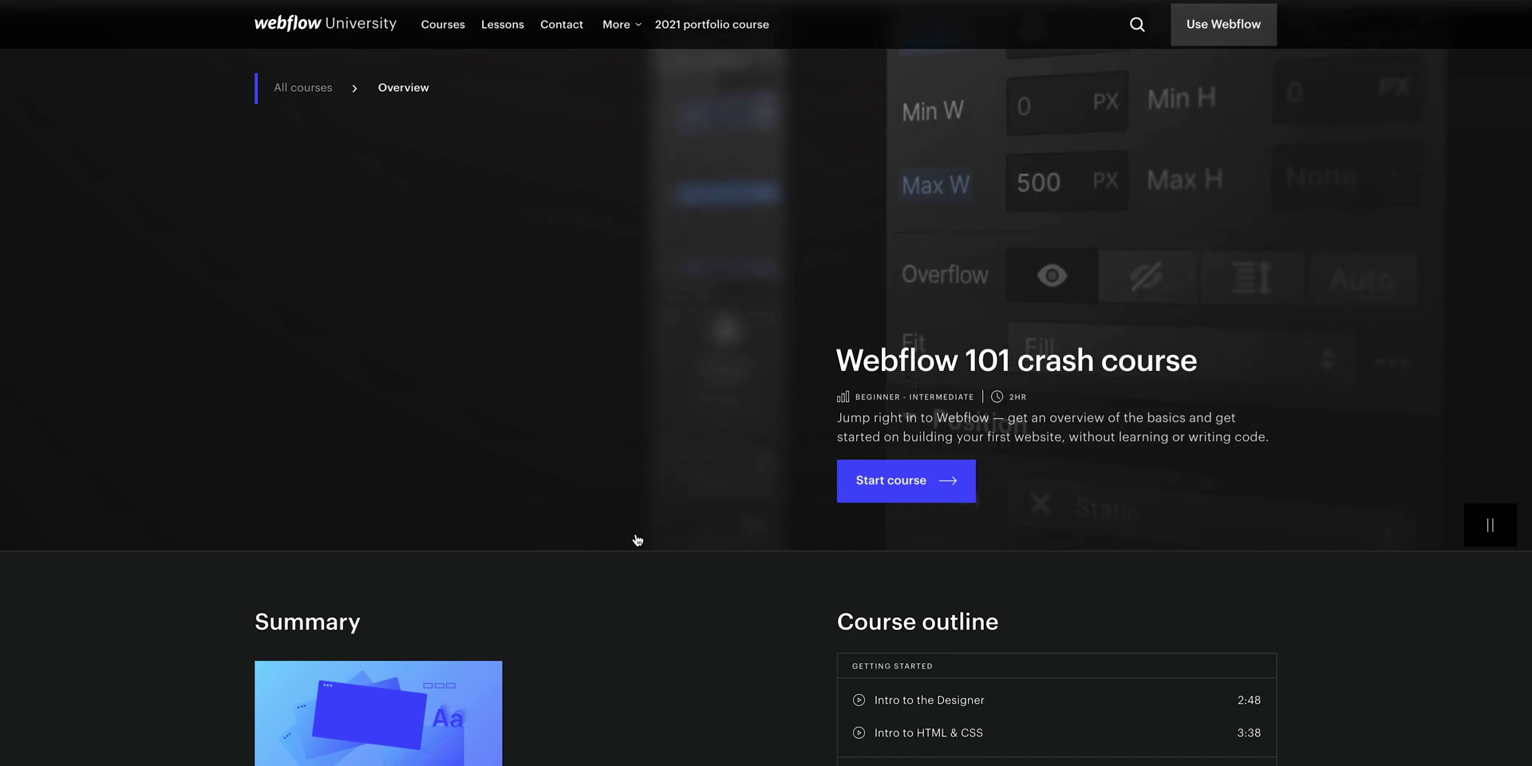
pyautogui.scroll(-1, 638, 540)
pyautogui.scroll(-5, 637, 539)
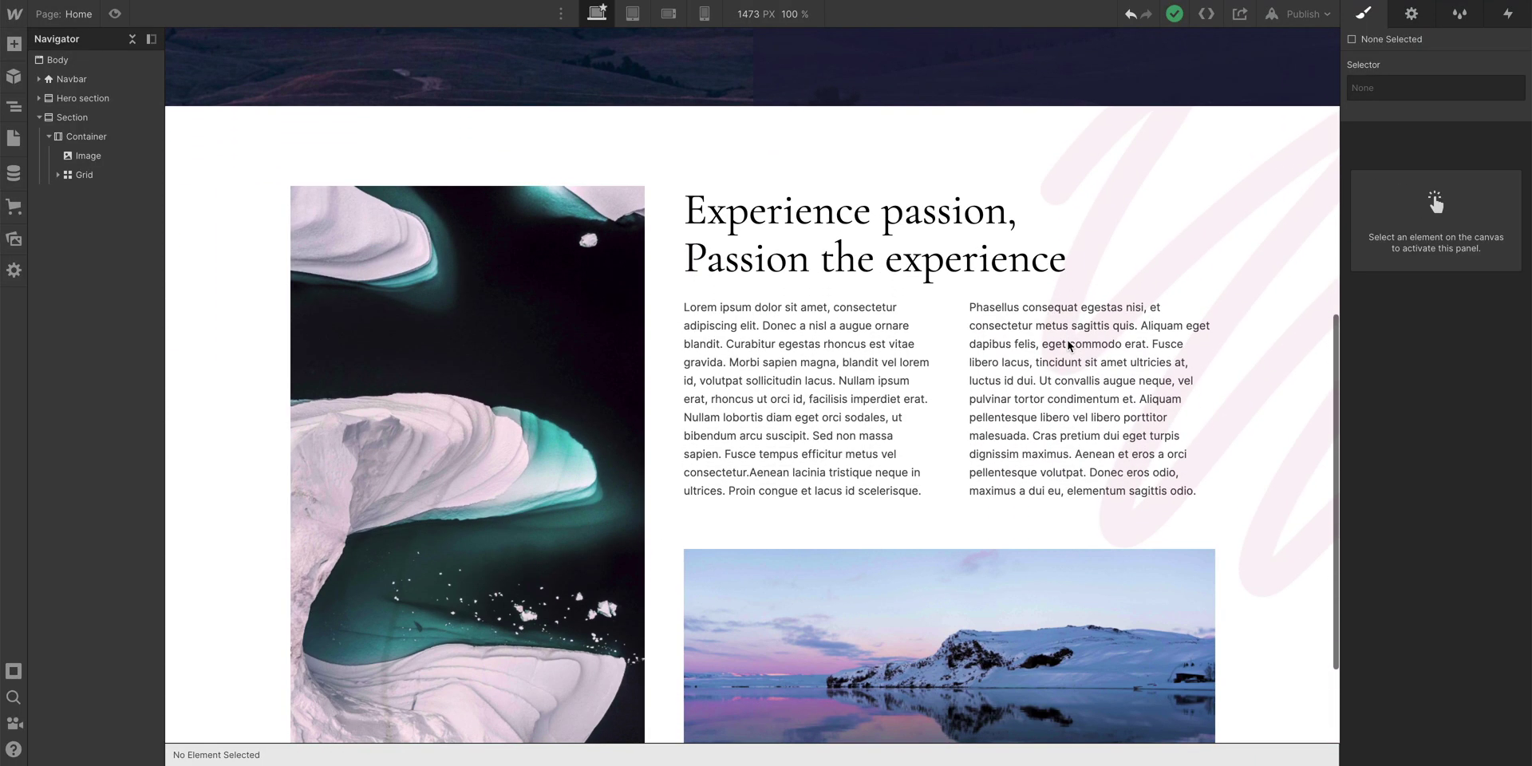
# Step: Scroll the canvas sideways and select the pink scribble image spilling past the right edge
pyautogui.hscroll(5, 1070, 345)
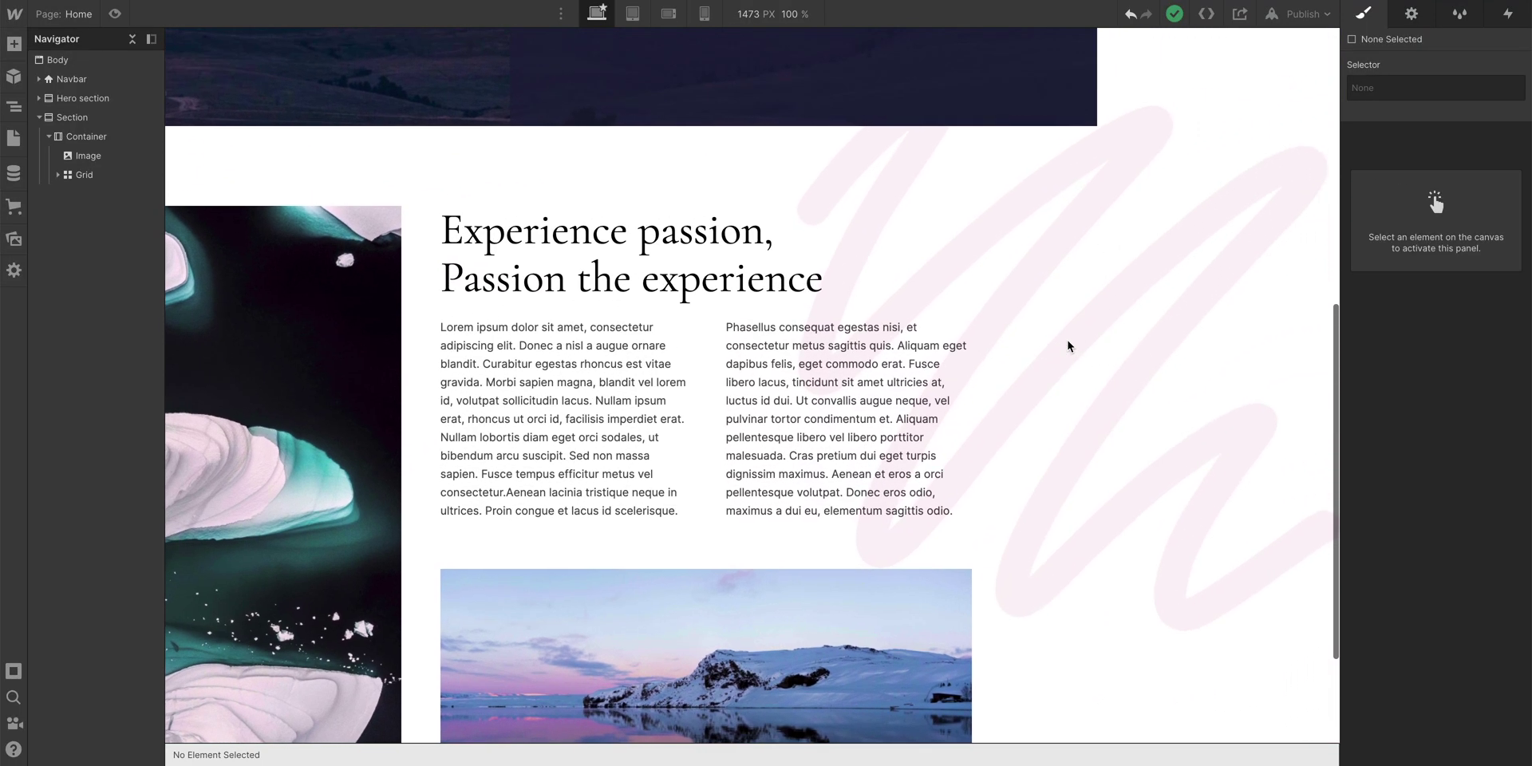
pyautogui.click(1068, 344)
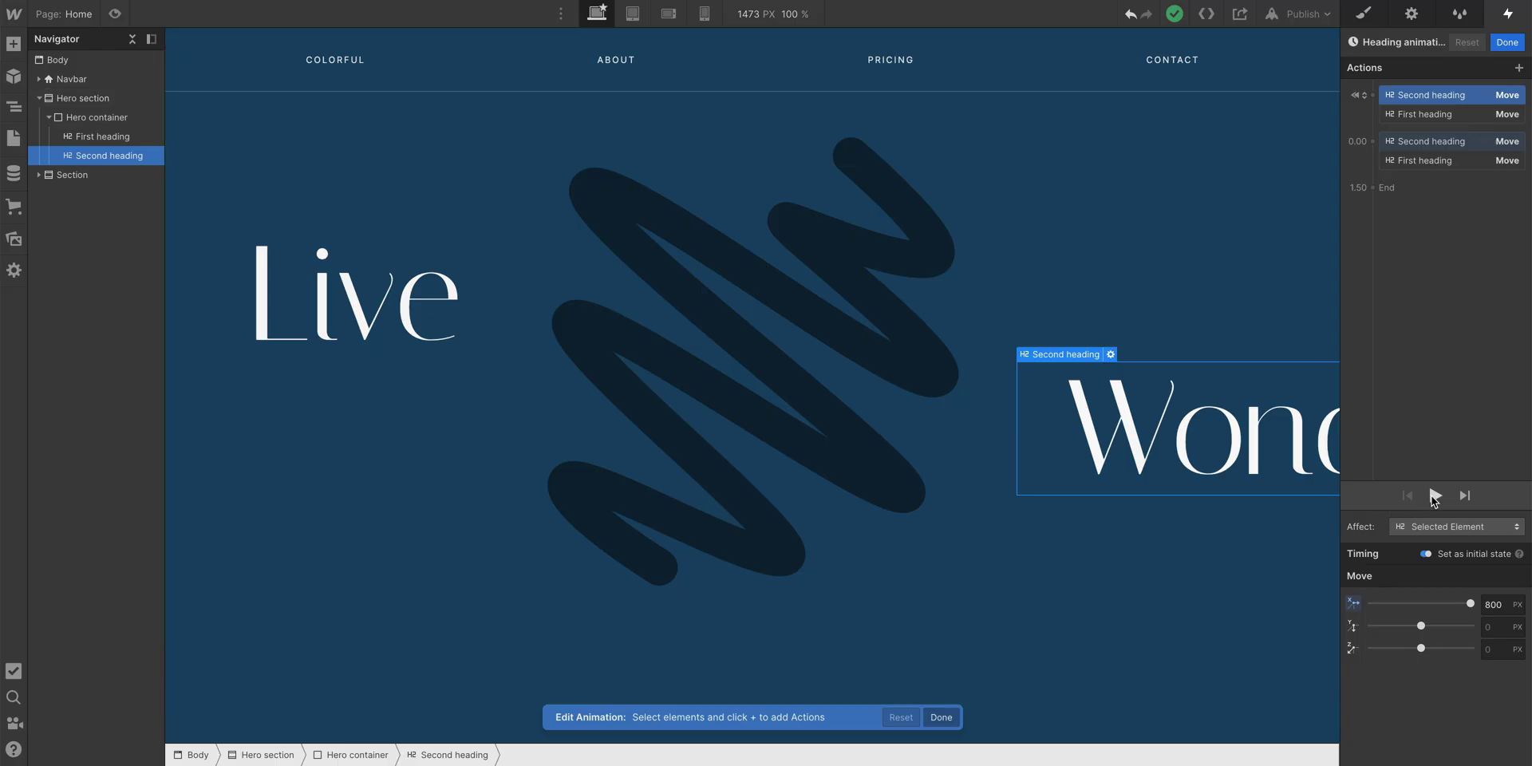
# Step: Play, reset and replay the heading animation to watch Wonderfully slide in from 800 px
pyautogui.click(1434, 496)
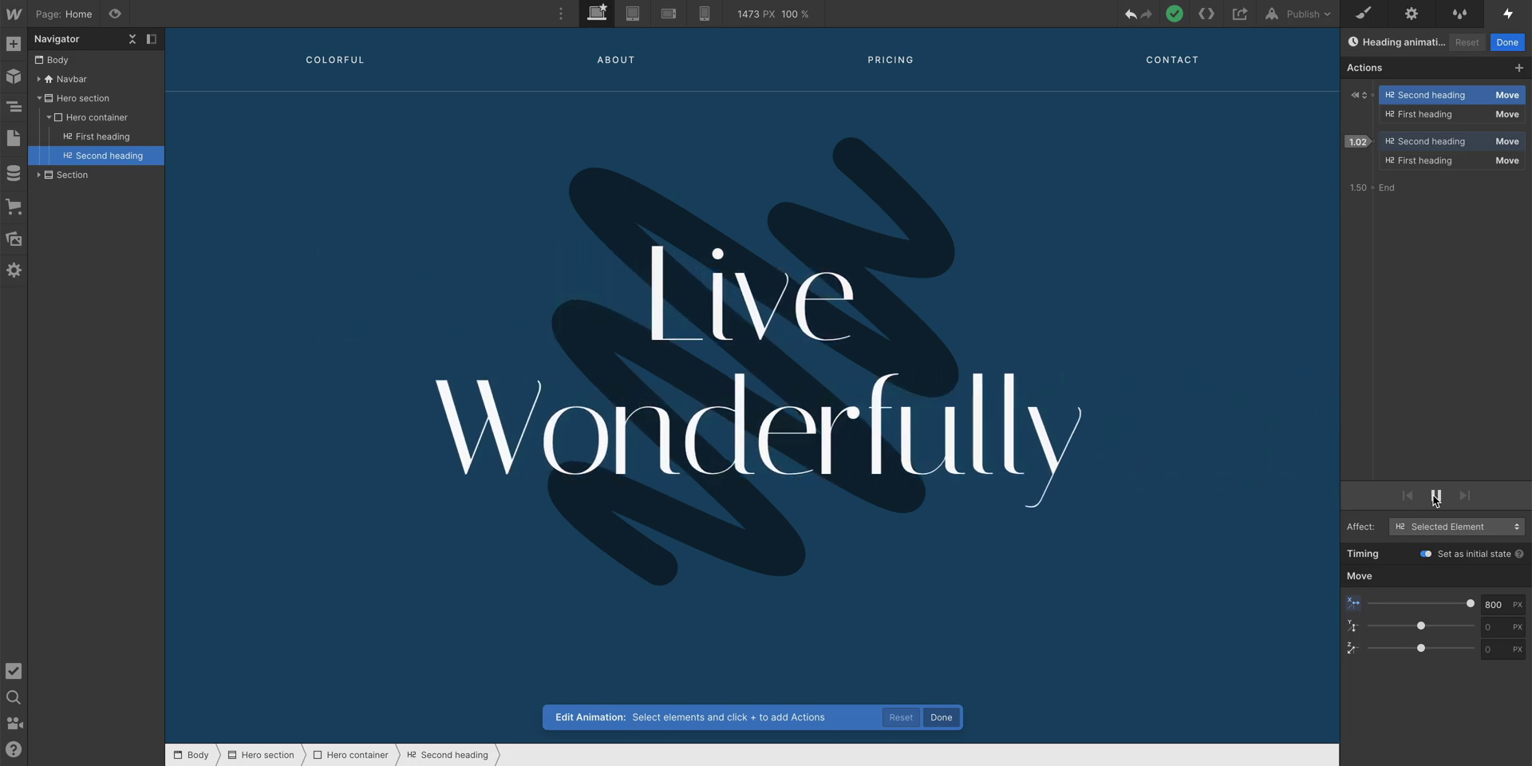
pyautogui.click(1429, 499)
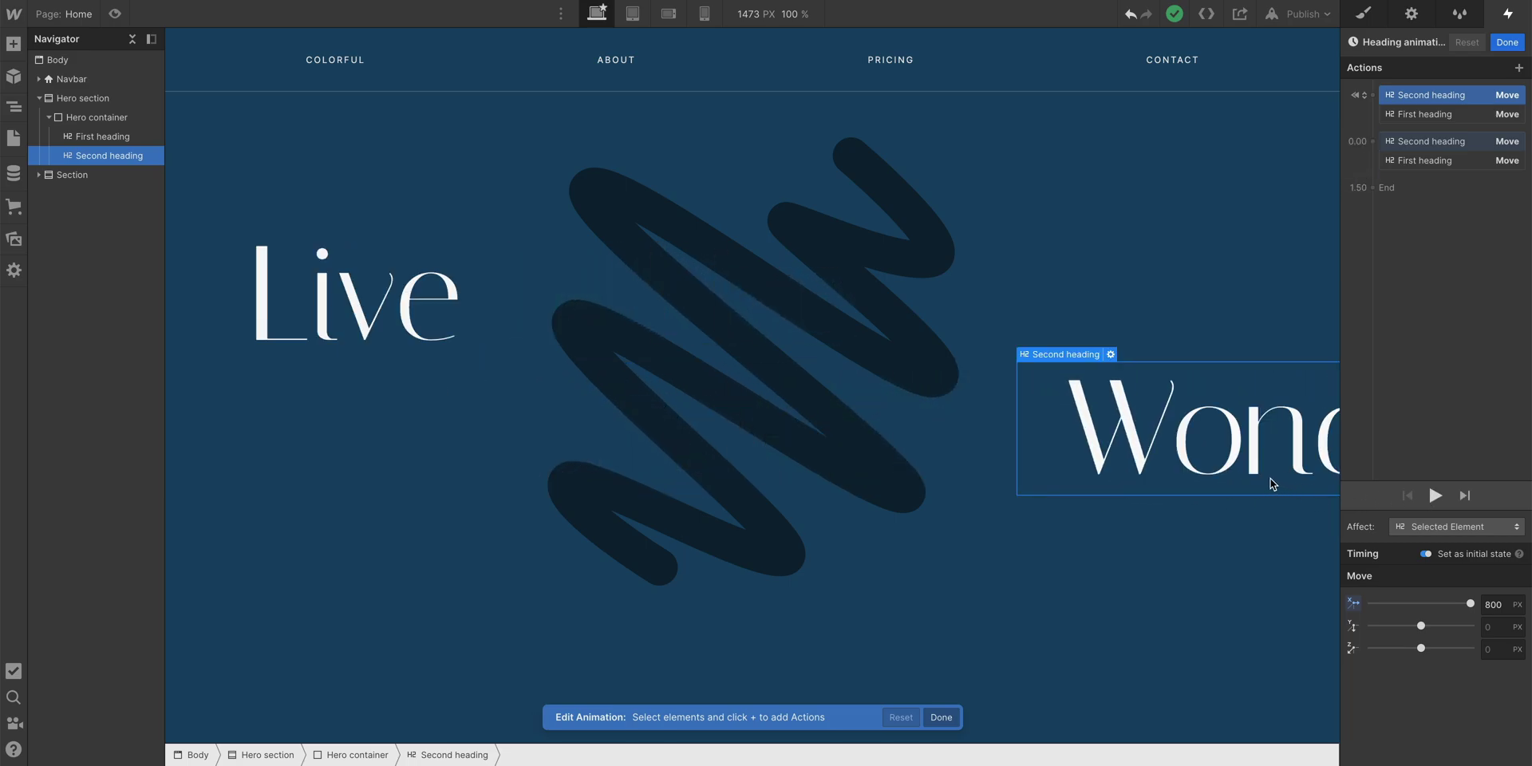
pyautogui.hscroll(5, 1271, 484)
pyautogui.hscroll(-5, 1271, 484)
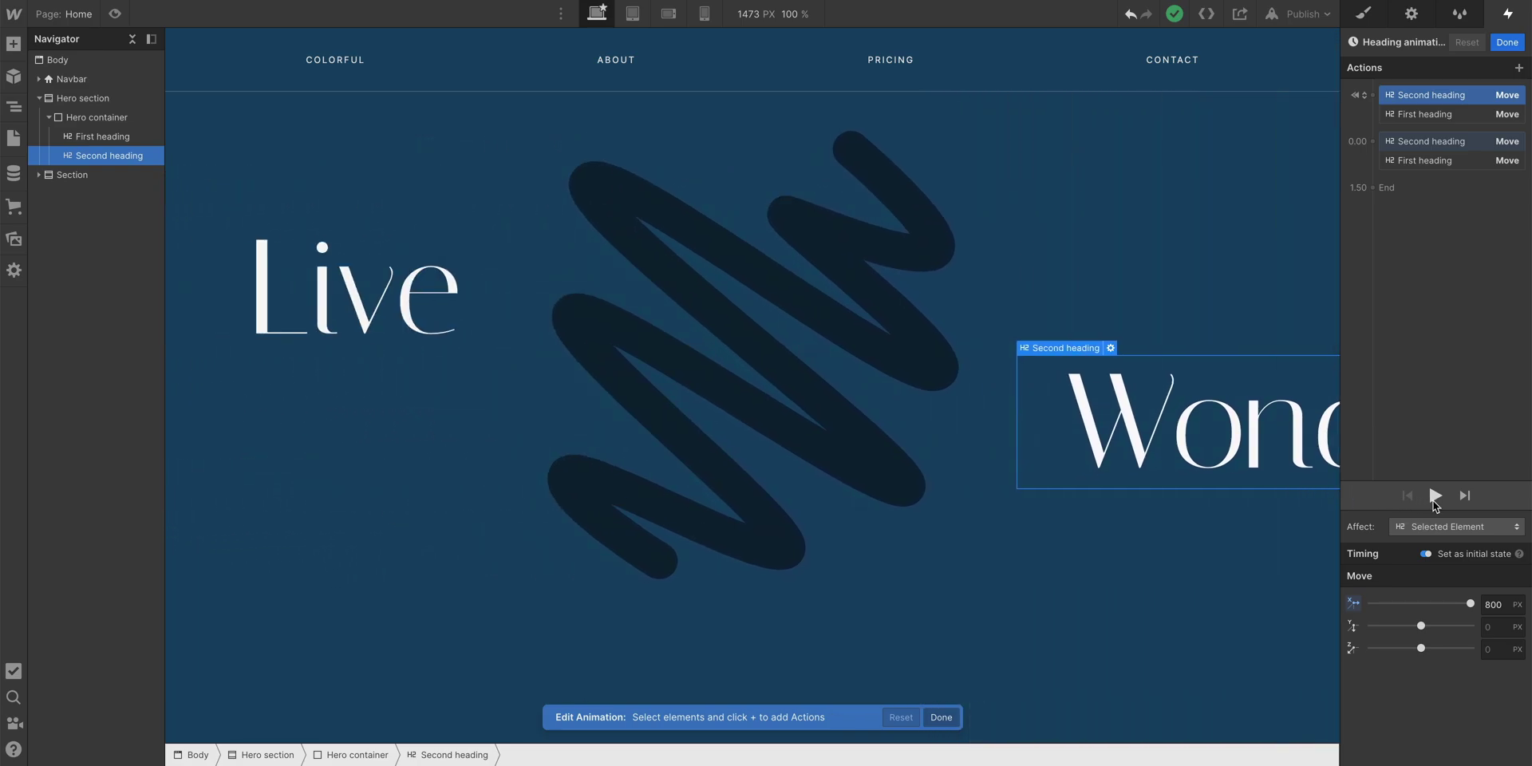
pyautogui.click(1434, 497)
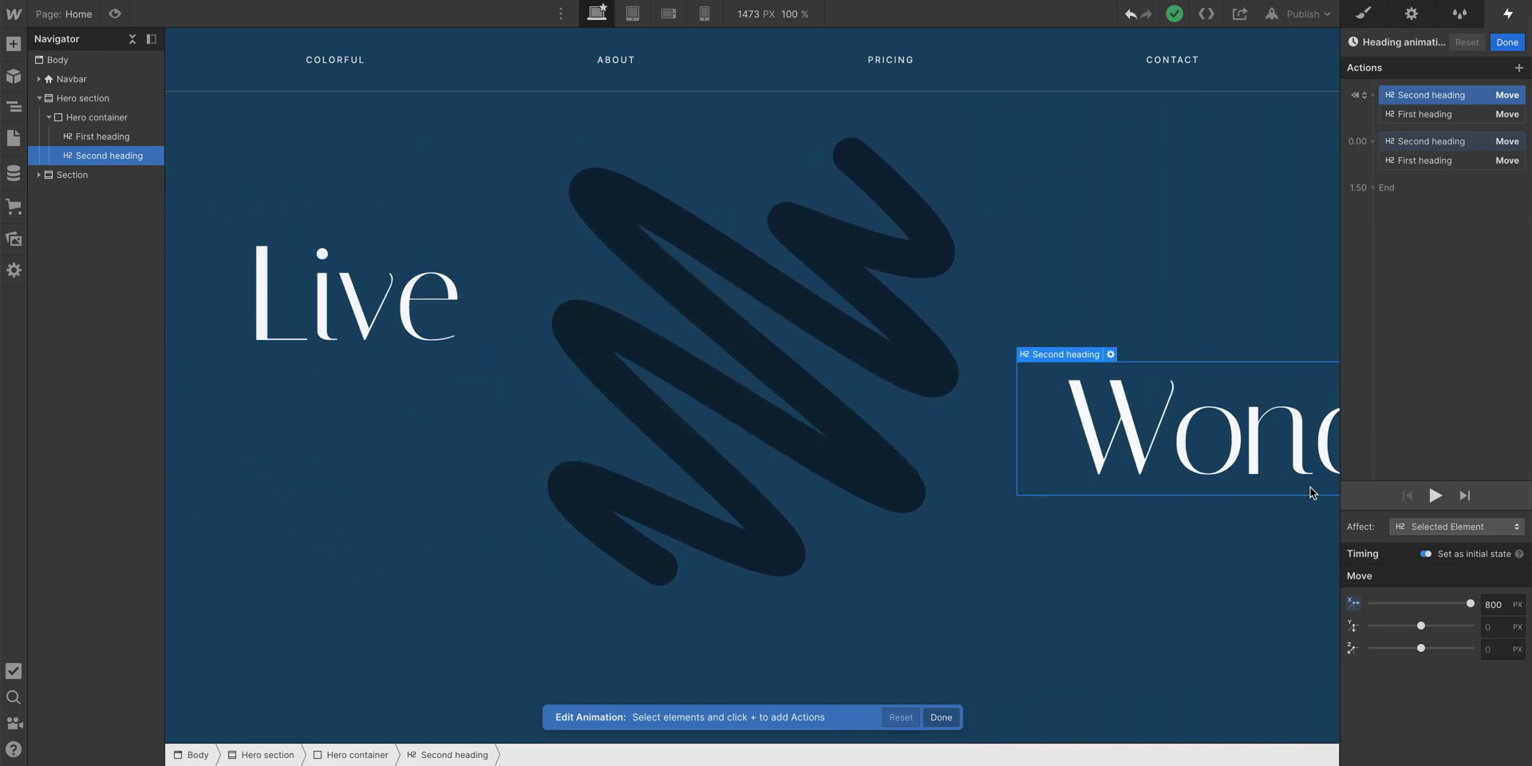
pyautogui.hscroll(5, 1271, 483)
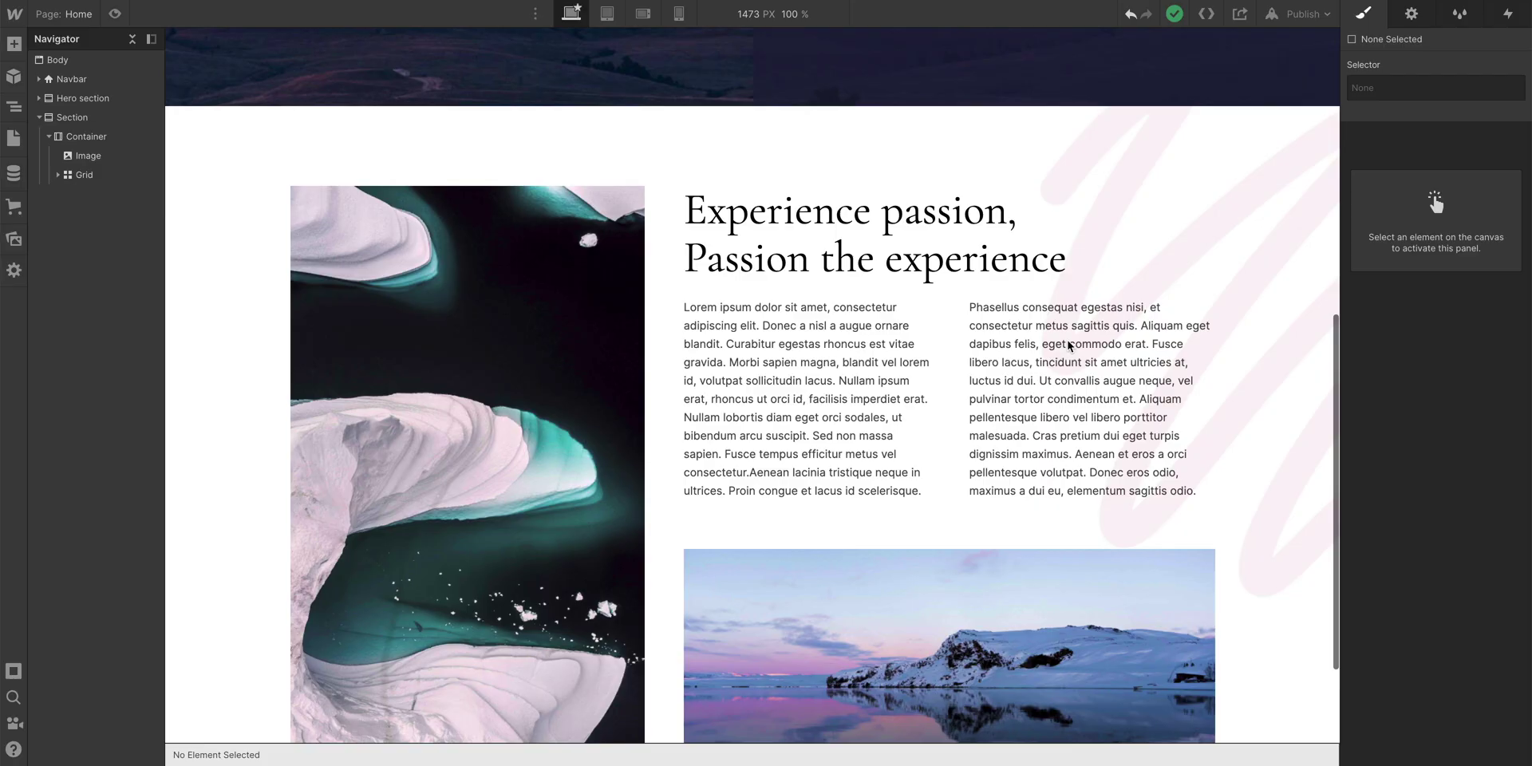
# Step: Scroll the canvas sideways to show the hero heading overflowing the right edge
pyautogui.hscroll(3, 1069, 345)
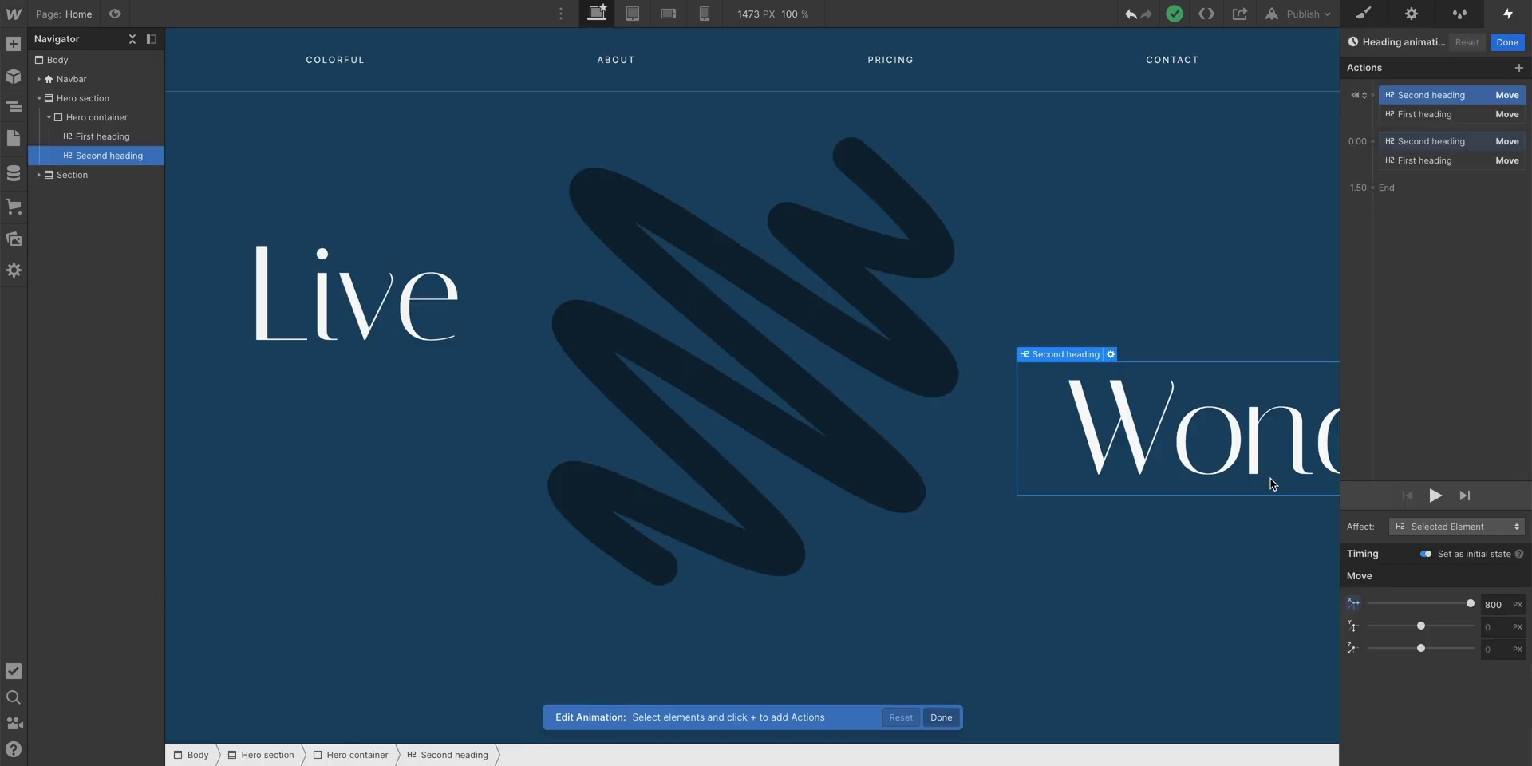
pyautogui.hscroll(5, 1272, 483)
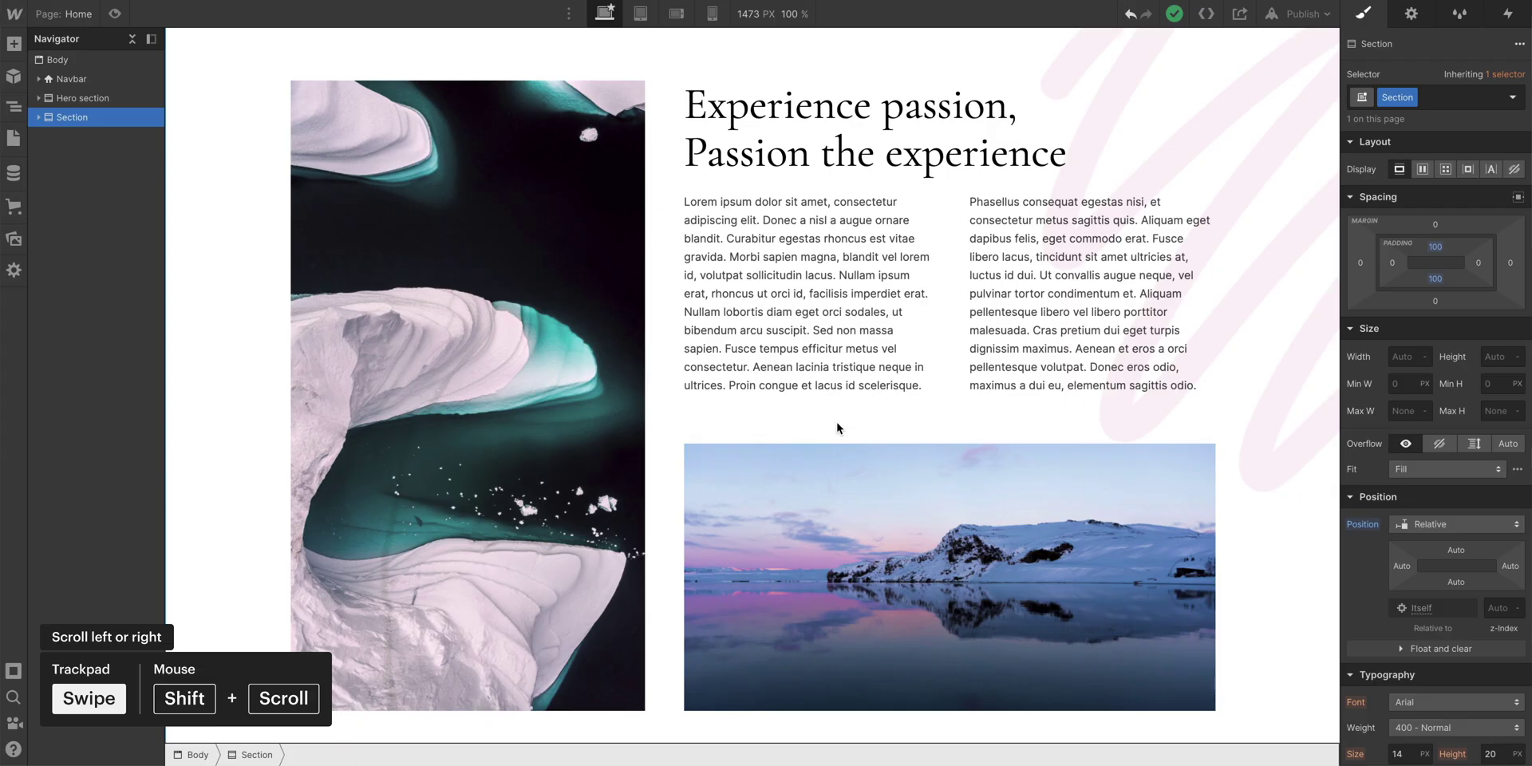
pyautogui.hscroll(3, 837, 429)
pyautogui.hscroll(-5, 837, 429)
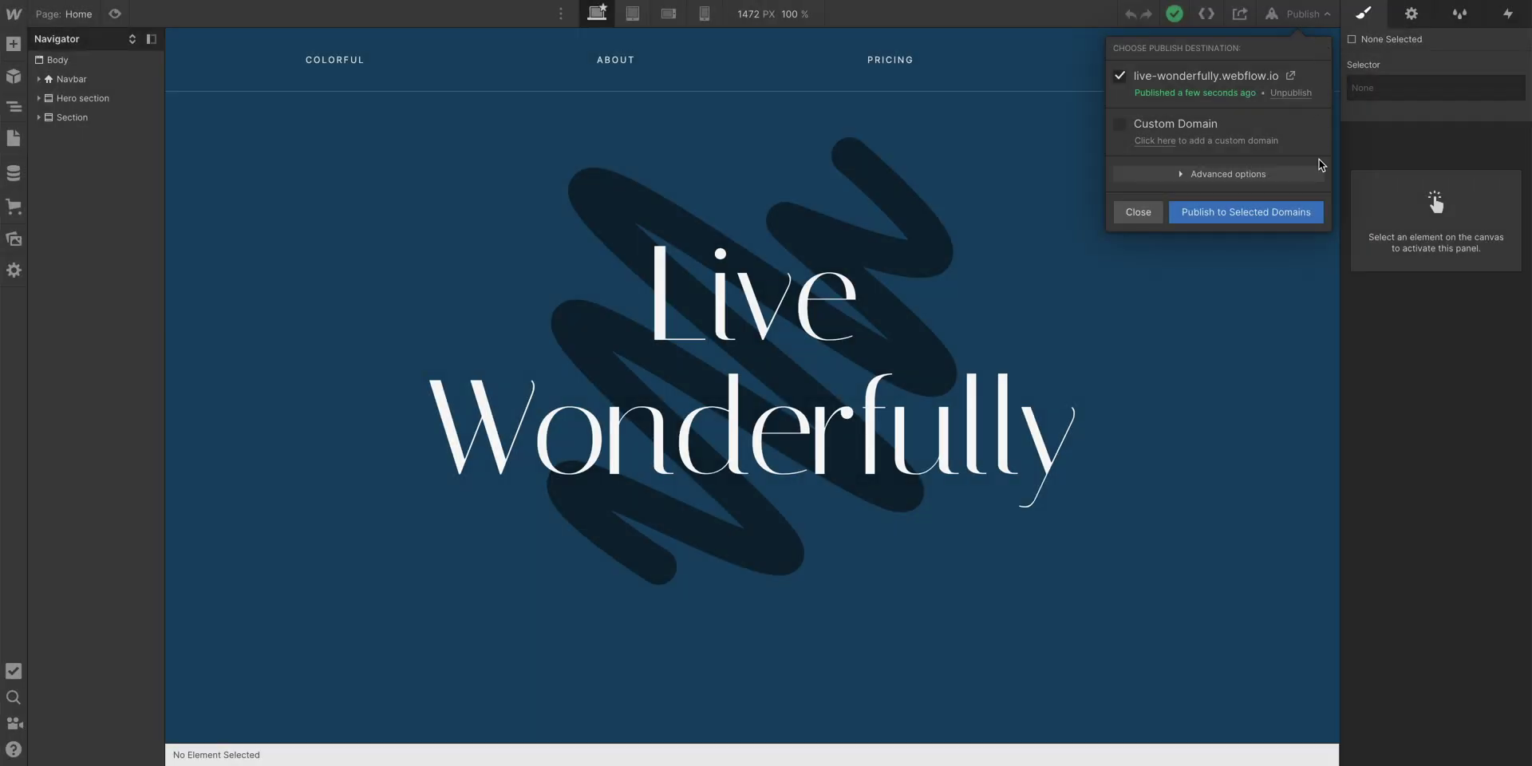
# Step: Publish to live-wonderfully.webflow.io, open the live site, and swipe it sideways on mobile
pyautogui.click(1314, 214)
pyautogui.click(1292, 76)
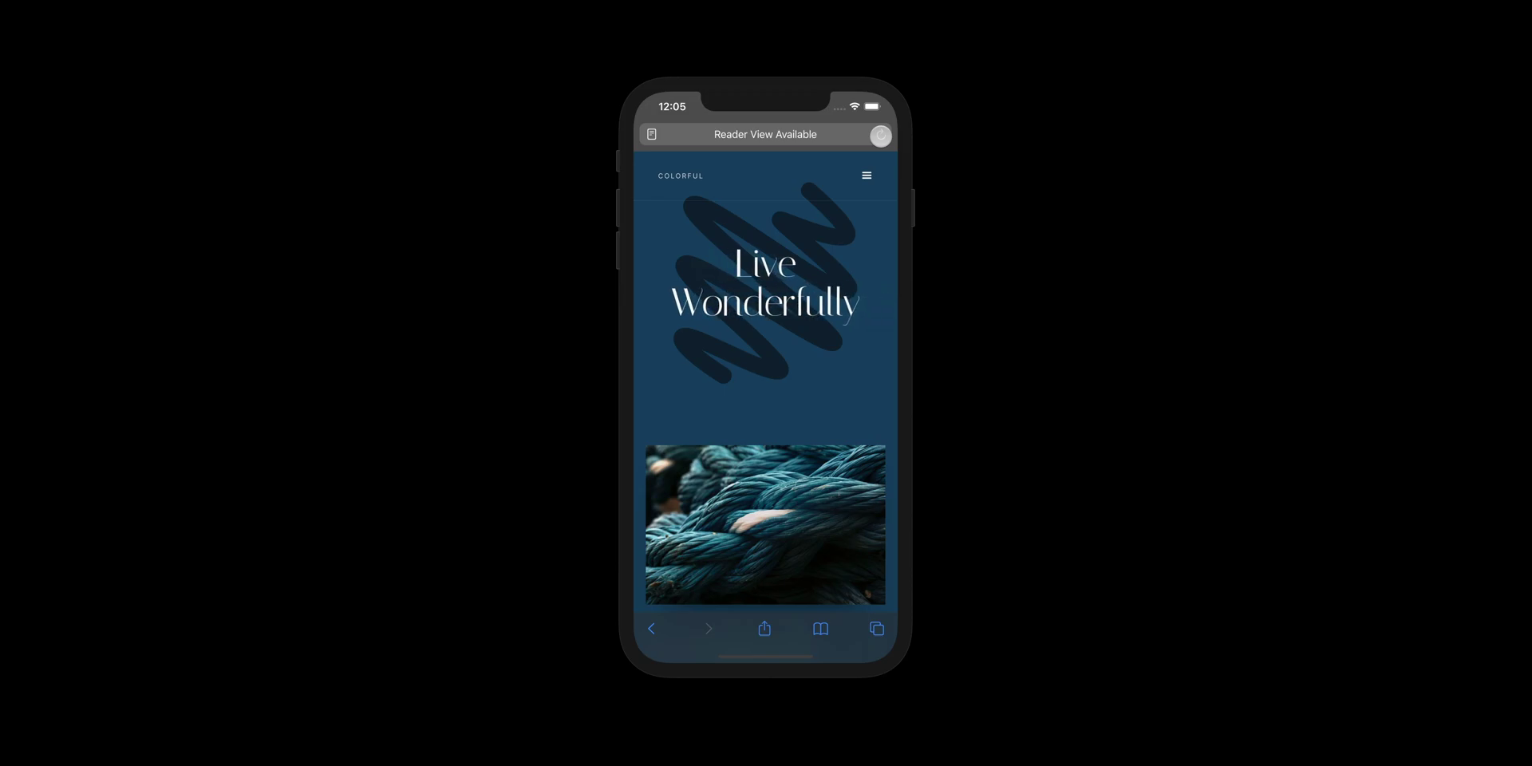
pyautogui.hscroll(3, 766, 399)
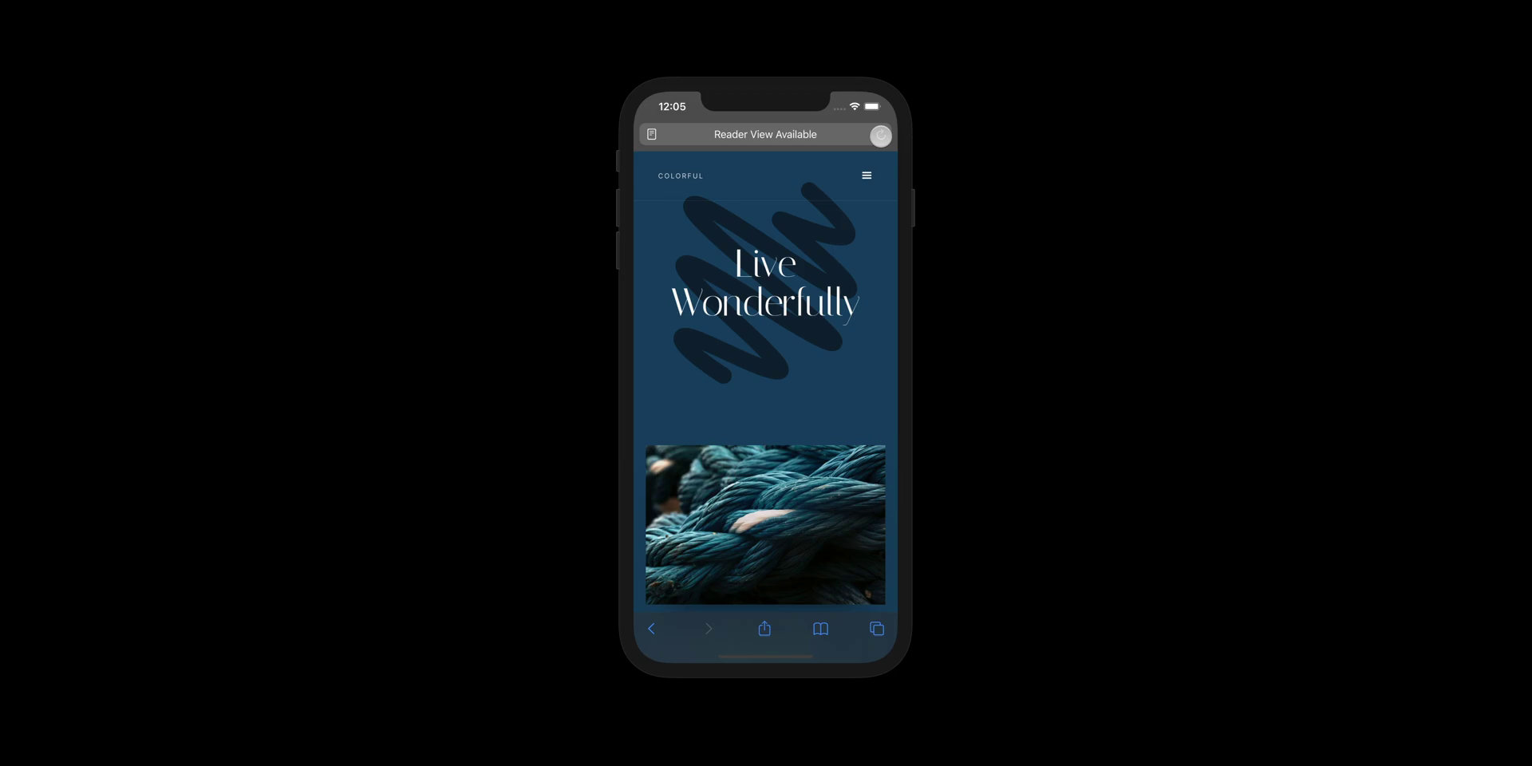
pyautogui.moveTo(860, 208); pyautogui.dragTo(837, 210)
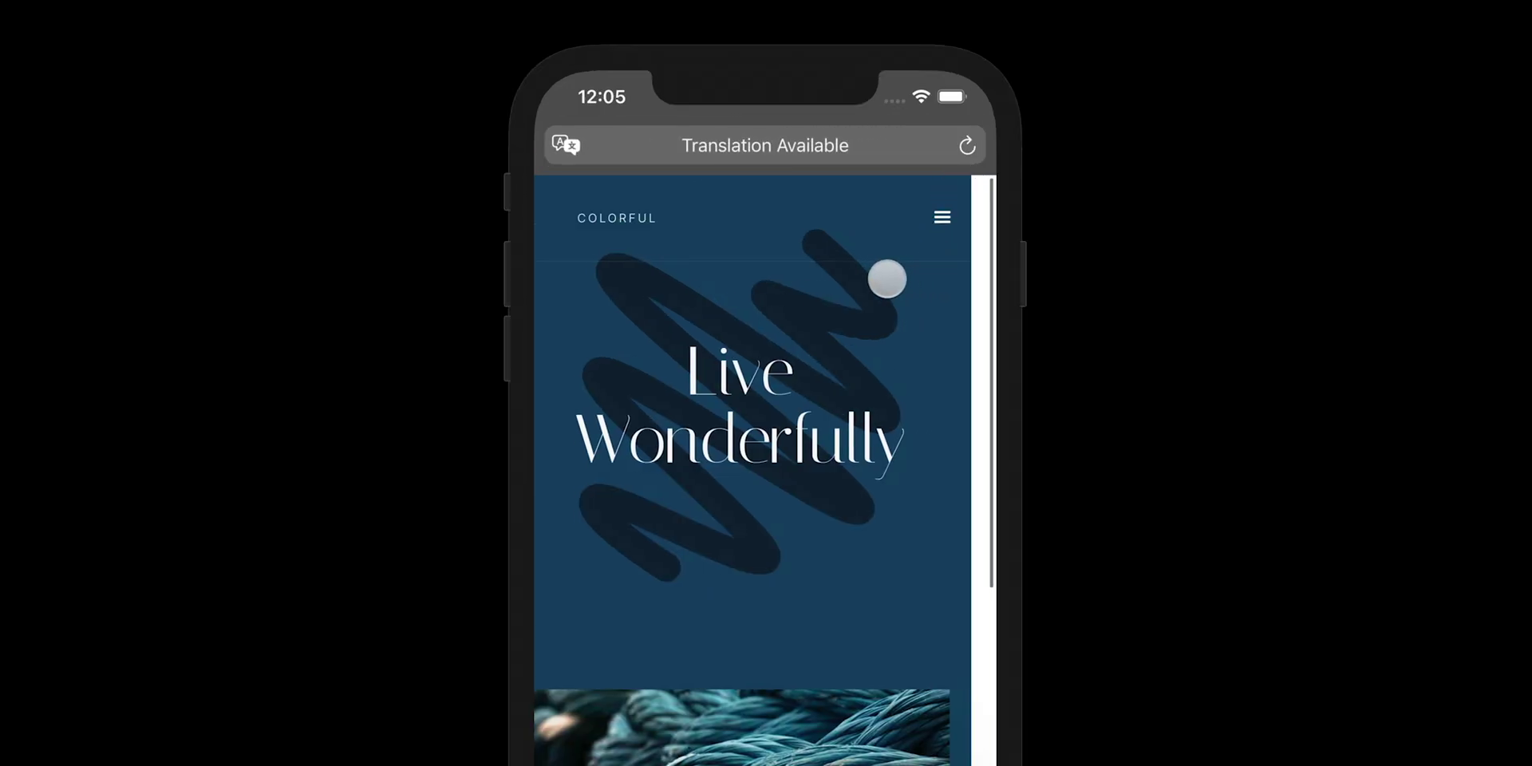
pyautogui.moveTo(888, 279); pyautogui.dragTo(804, 277)
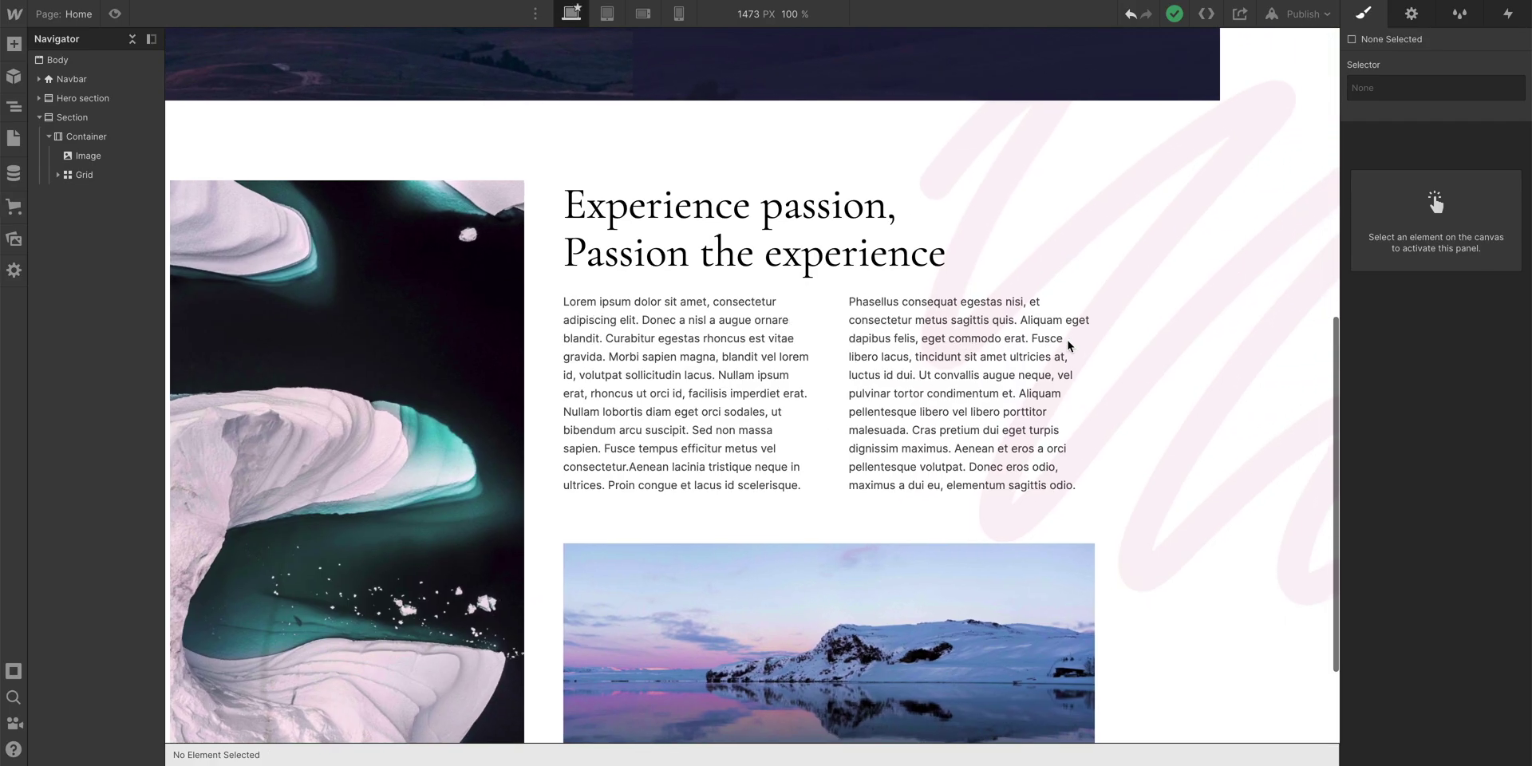
# Step: Select the Section holding the pink scribble image in the Navigator and set its overflow to Hidden
pyautogui.hscroll(3, 1070, 345)
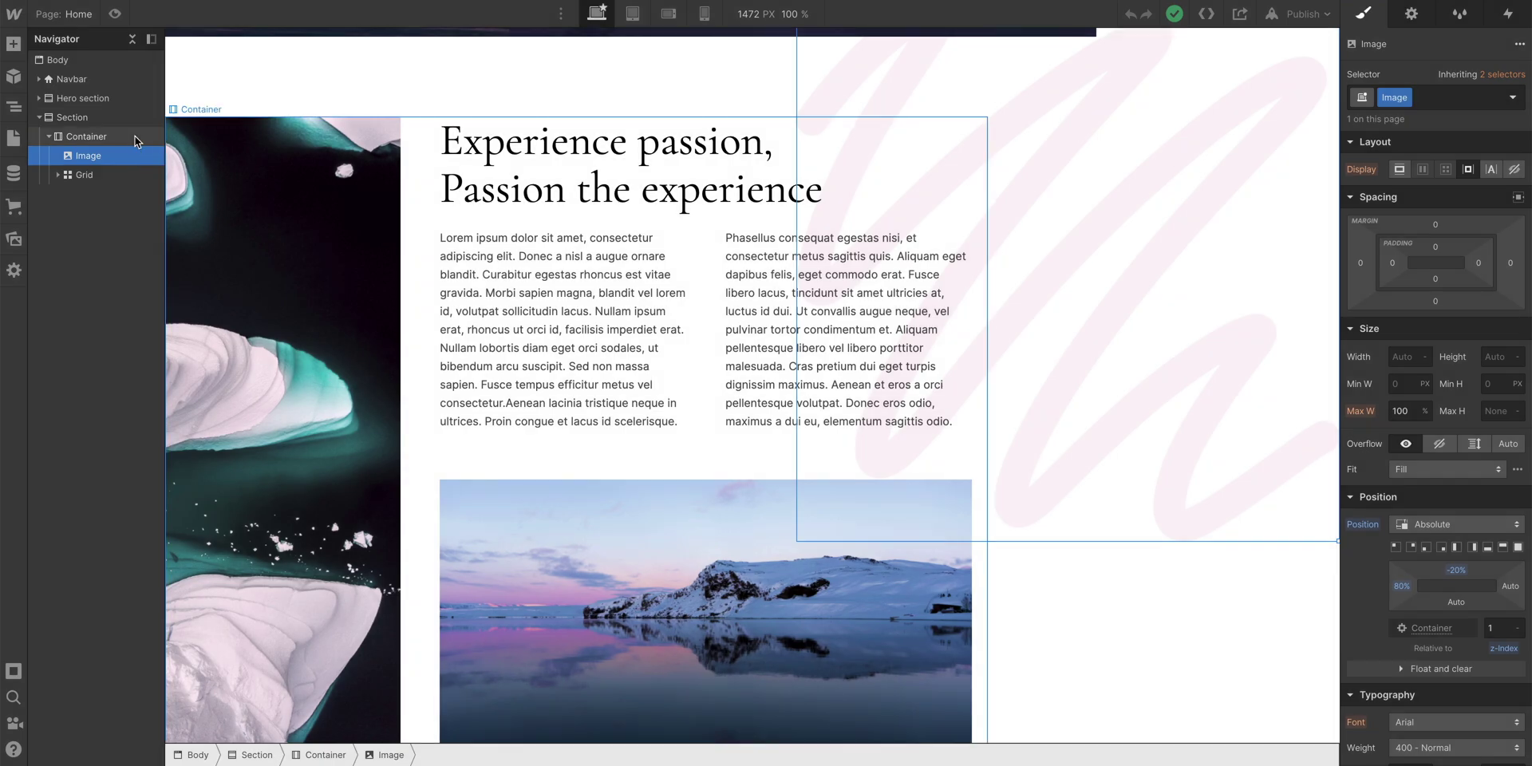
pyautogui.click(136, 124)
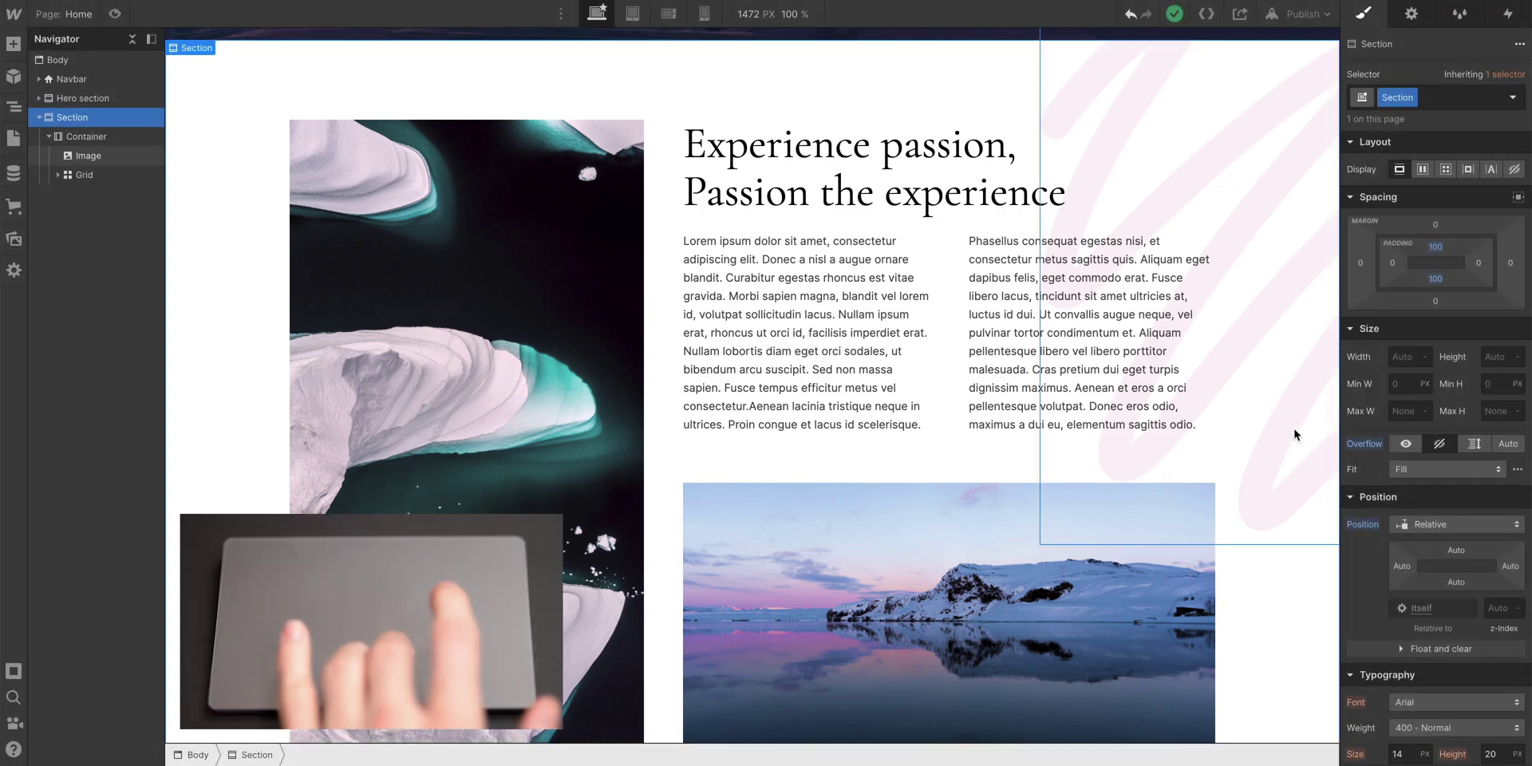
pyautogui.scroll(5, 1295, 434)
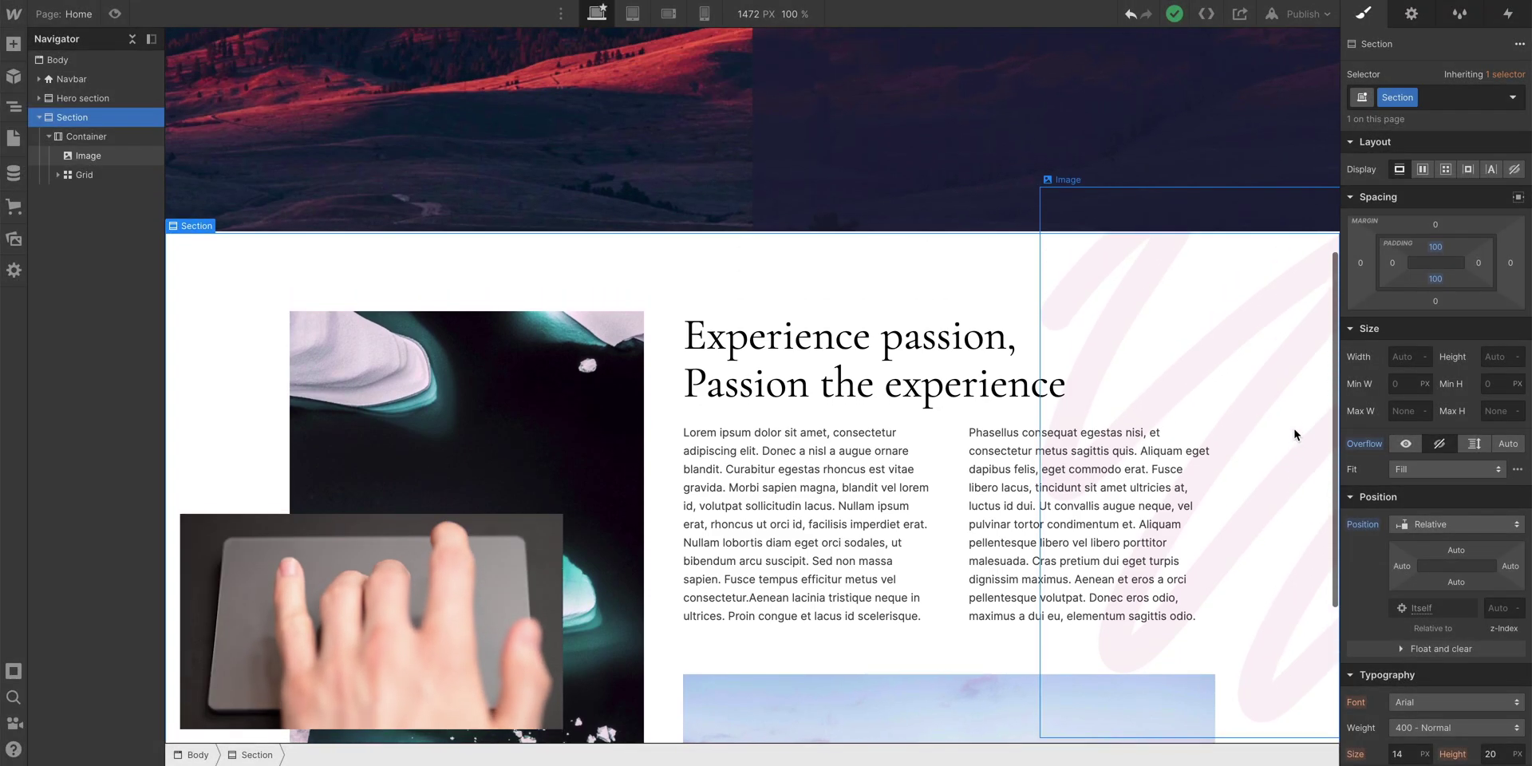
pyautogui.scroll(-4, 1294, 434)
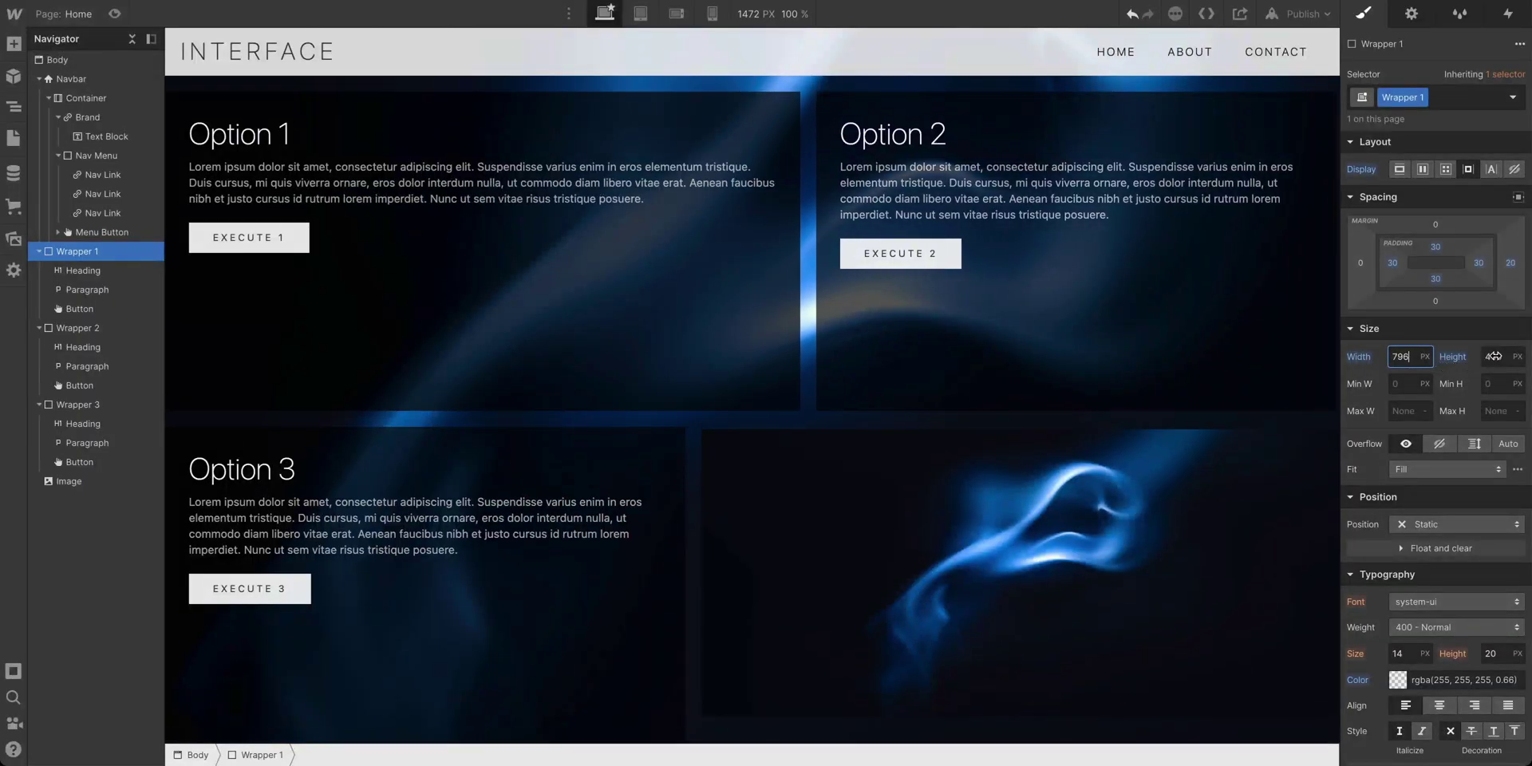
pyautogui.press('Up')
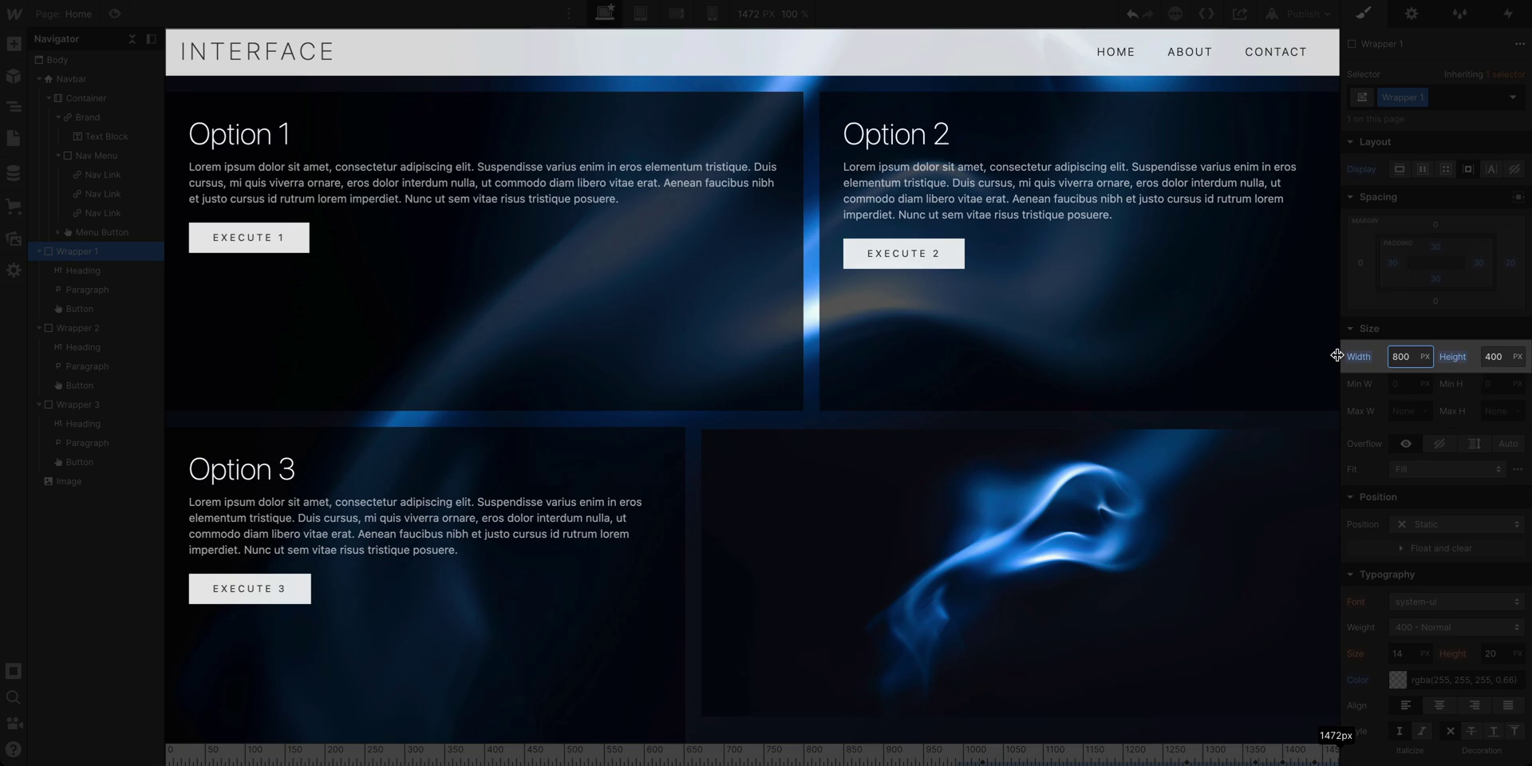
# Step: Step Wrapper 1's width up to 800px, narrow the canvas to about 1102 px, then reset width to Auto
pyautogui.moveTo(1337, 355)
pyautogui.mouseDown()
pyautogui.moveTo(1189, 370)
pyautogui.moveTo(1340, 373)
pyautogui.mouseUp()
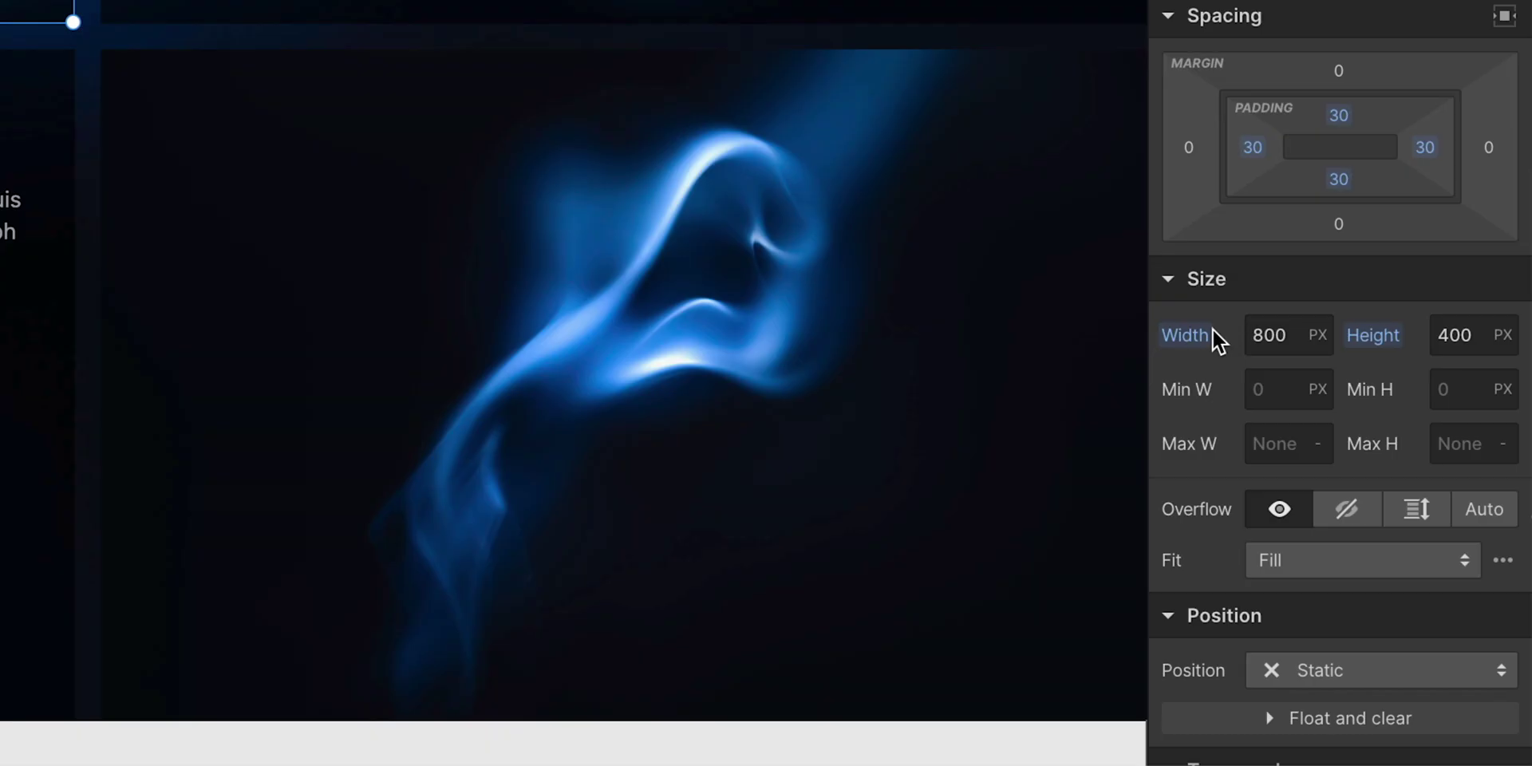
pyautogui.click(1362, 357)
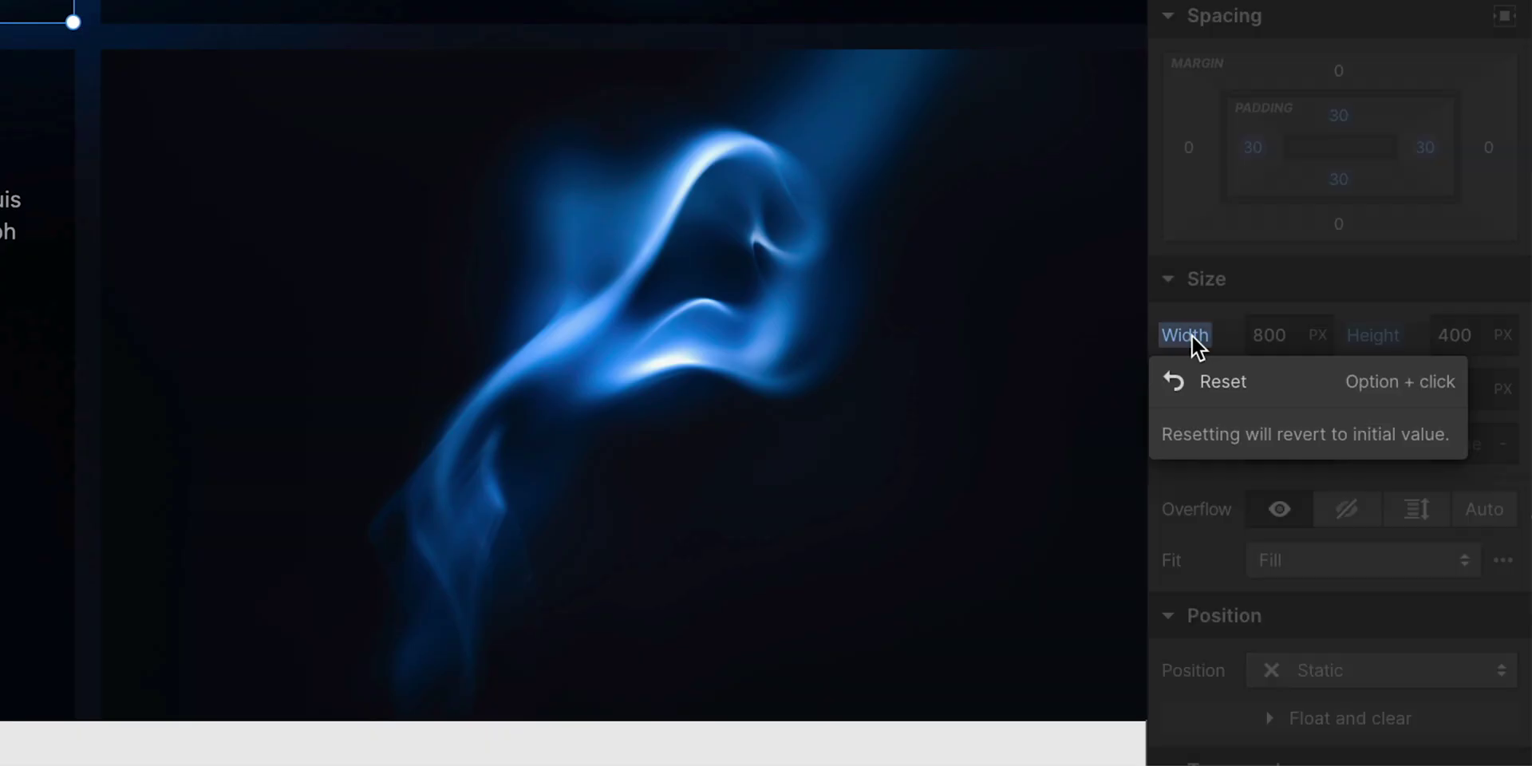
pyautogui.click(1259, 378)
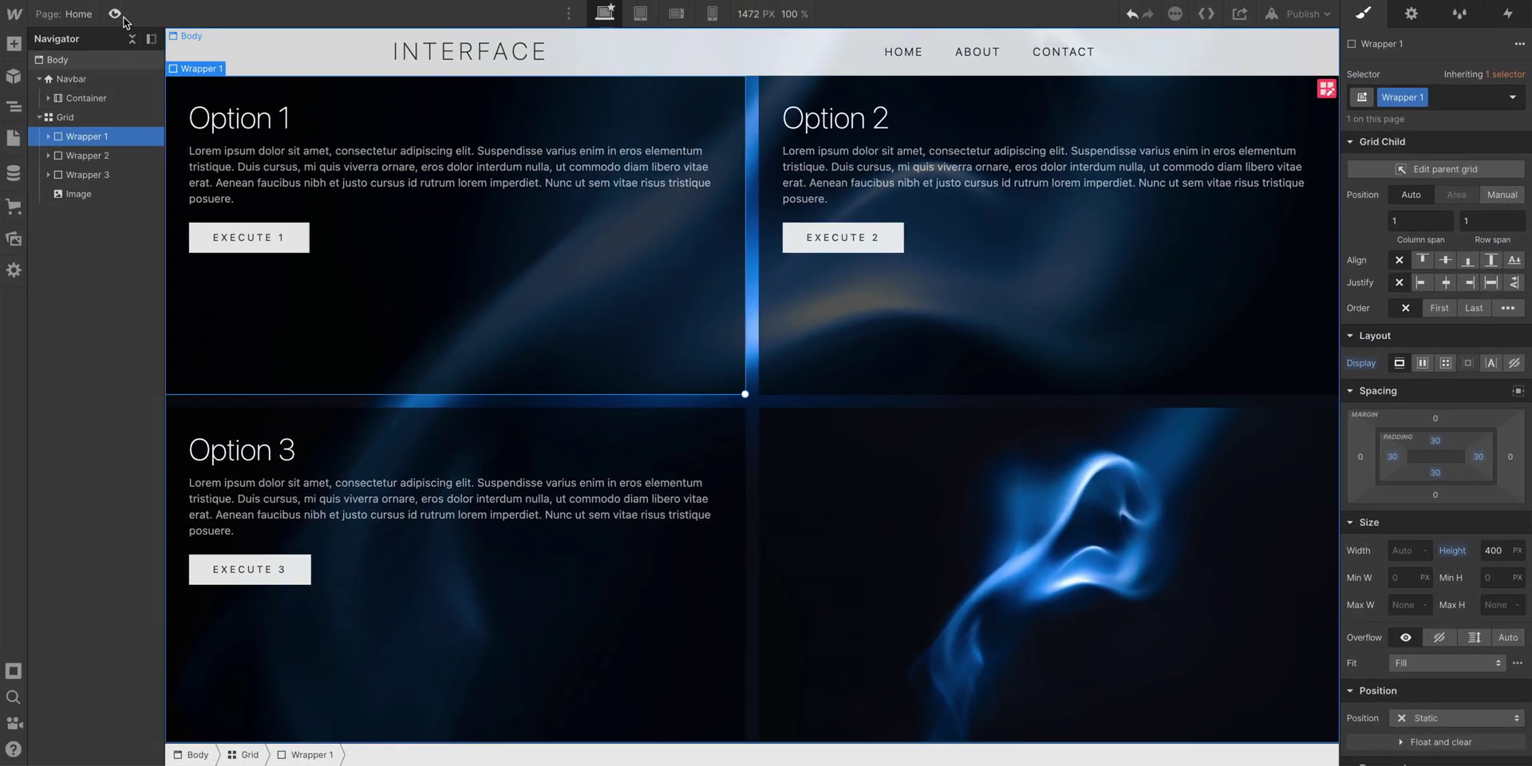
pyautogui.click(117, 14)
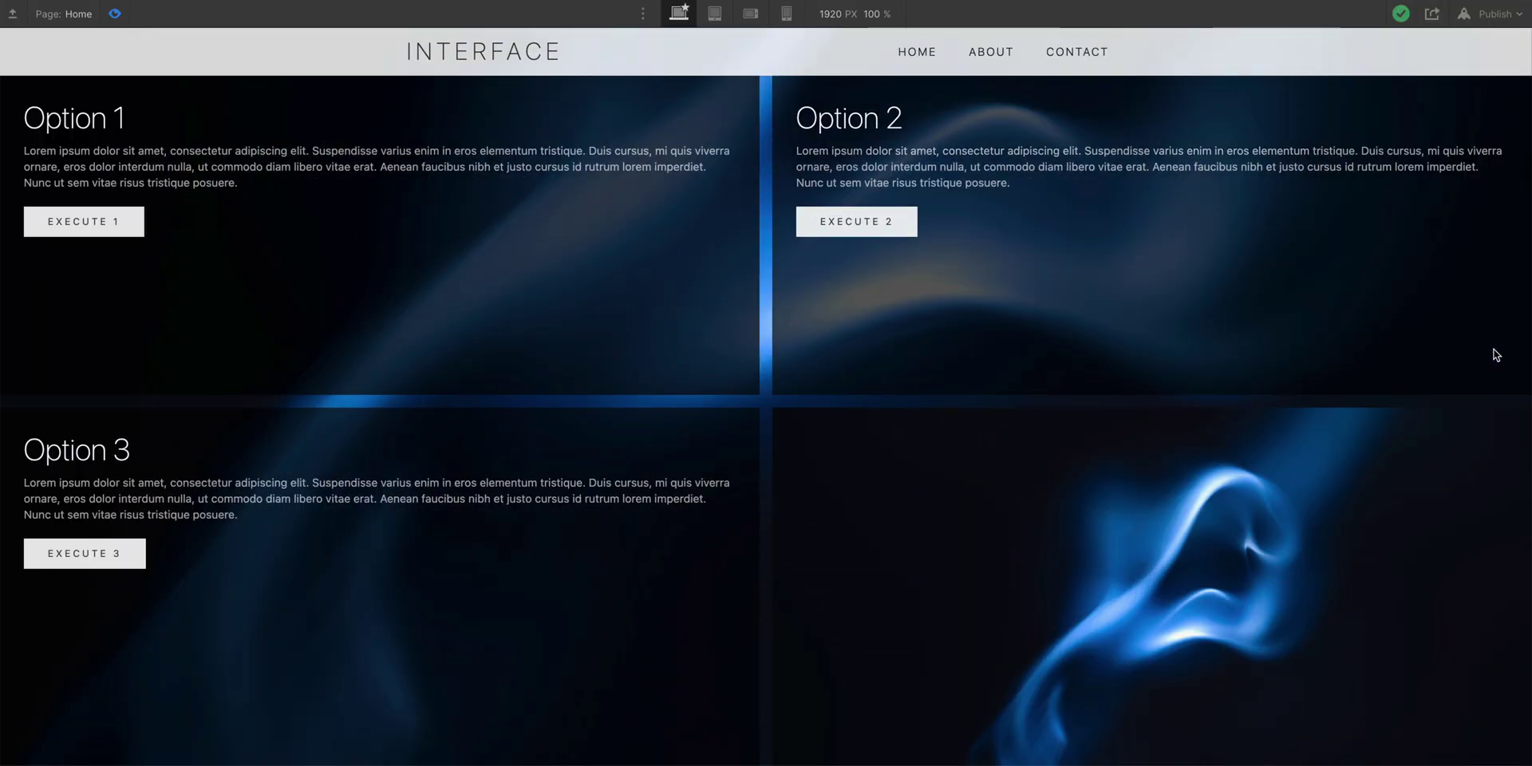
pyautogui.moveTo(1527, 353); pyautogui.dragTo(1016, 297)
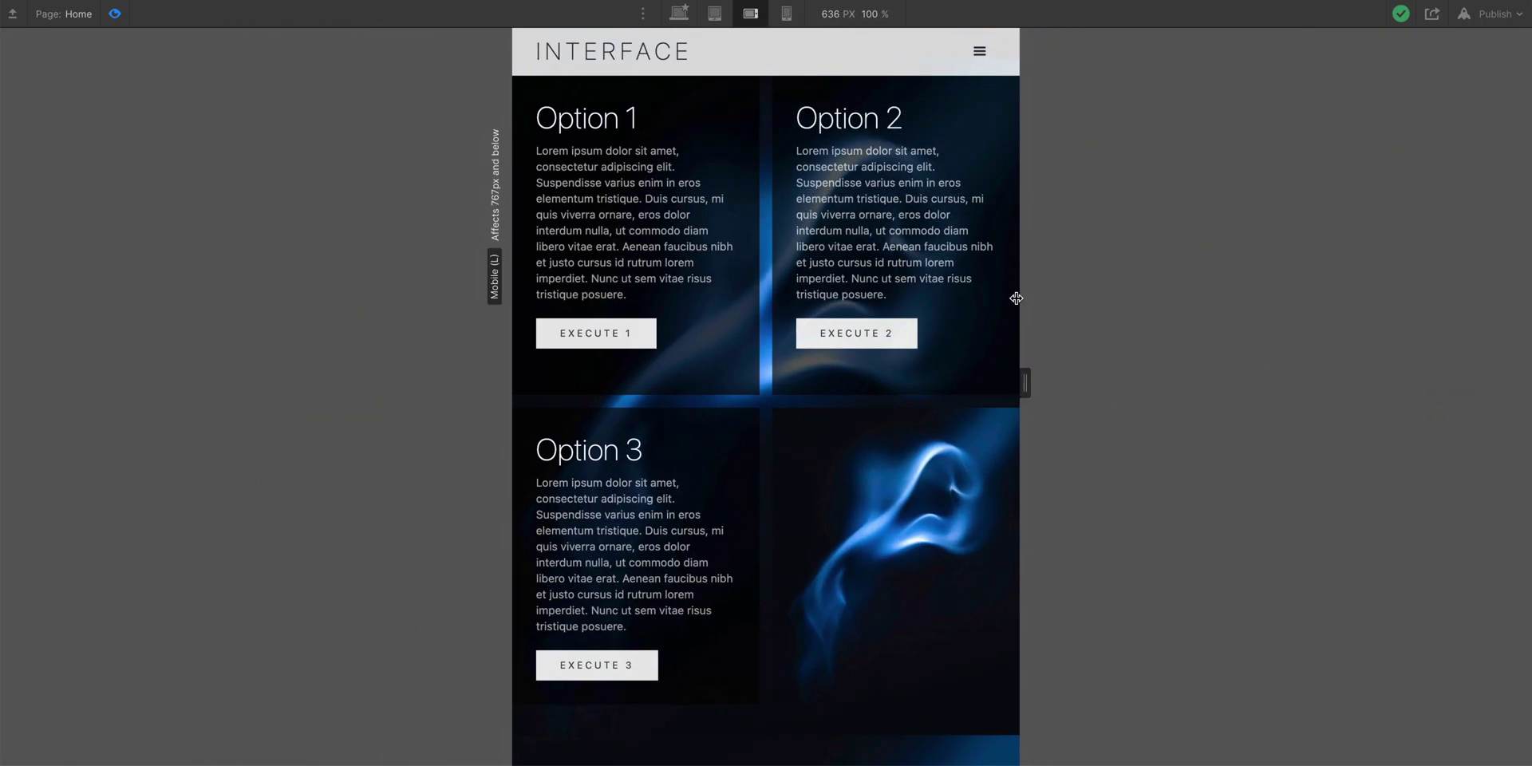
pyautogui.click(679, 13)
pyautogui.click(114, 16)
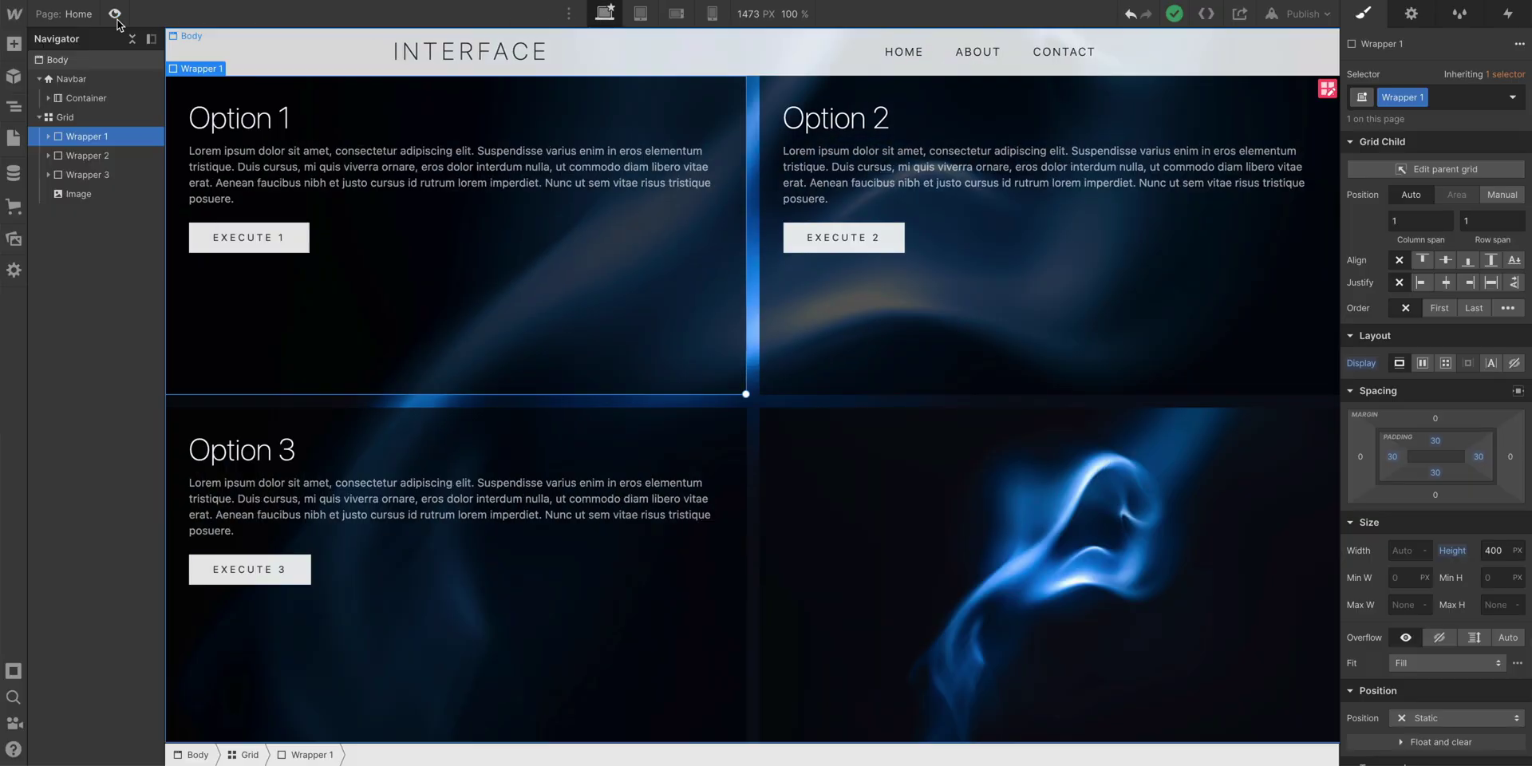
# Step: Set the canvas width to 2600 px and close the Canvas settings popup
pyautogui.click(750, 18)
pyautogui.press('Return')
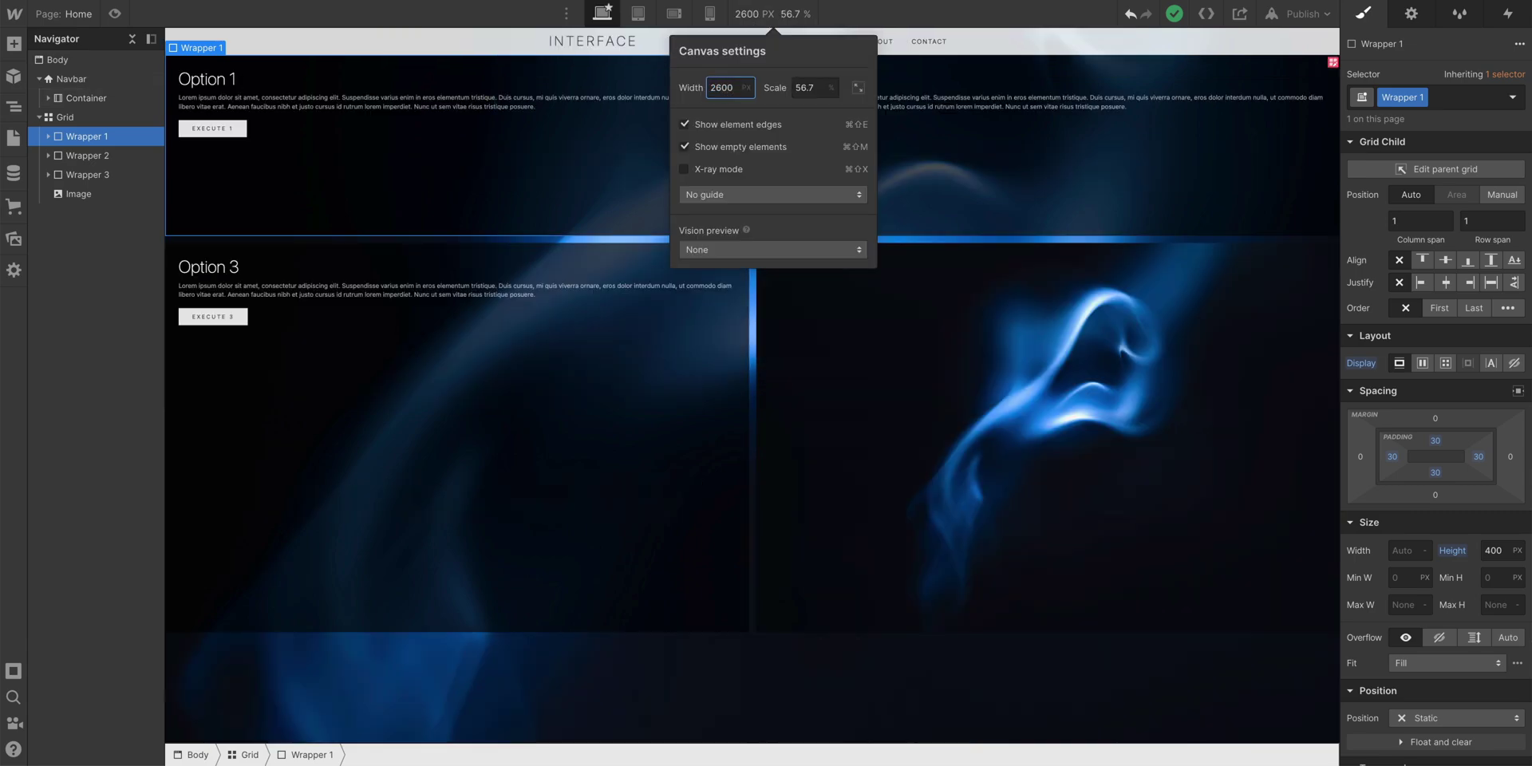
pyautogui.press('Escape')
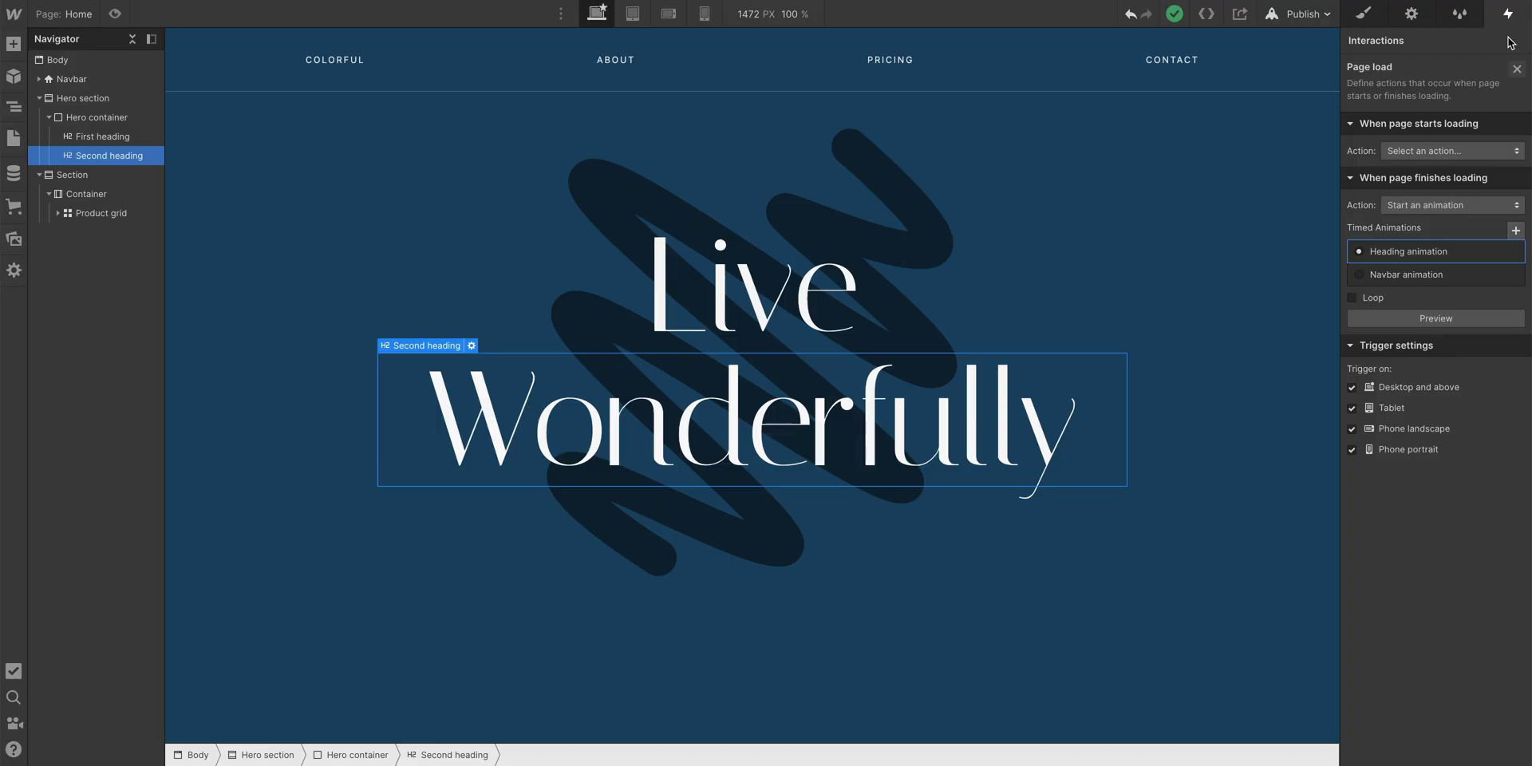
# Step: Replay the Heading timed animation so Live and Wonderfully slide in from opposite sides
pyautogui.click(1454, 252)
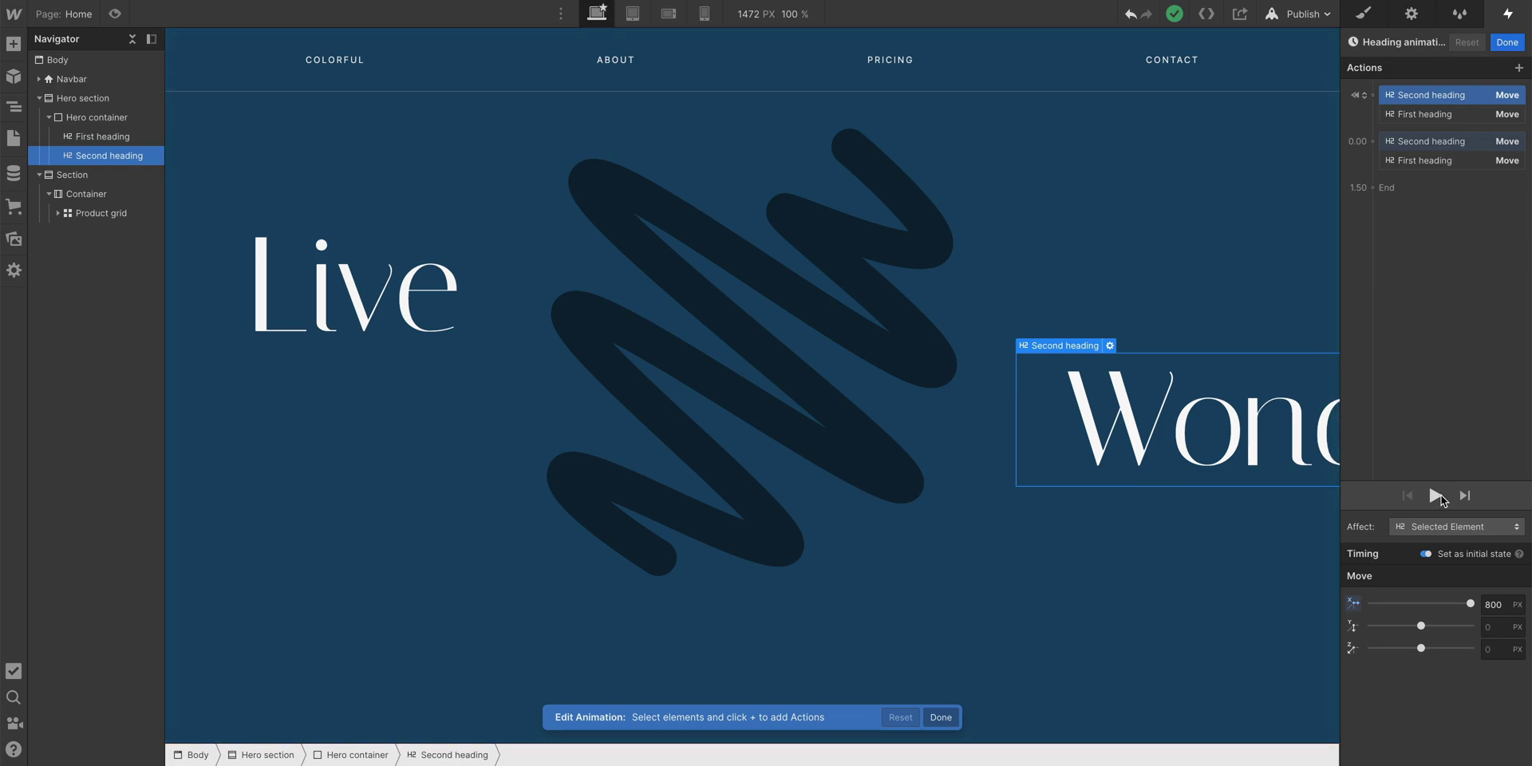
pyautogui.click(1437, 497)
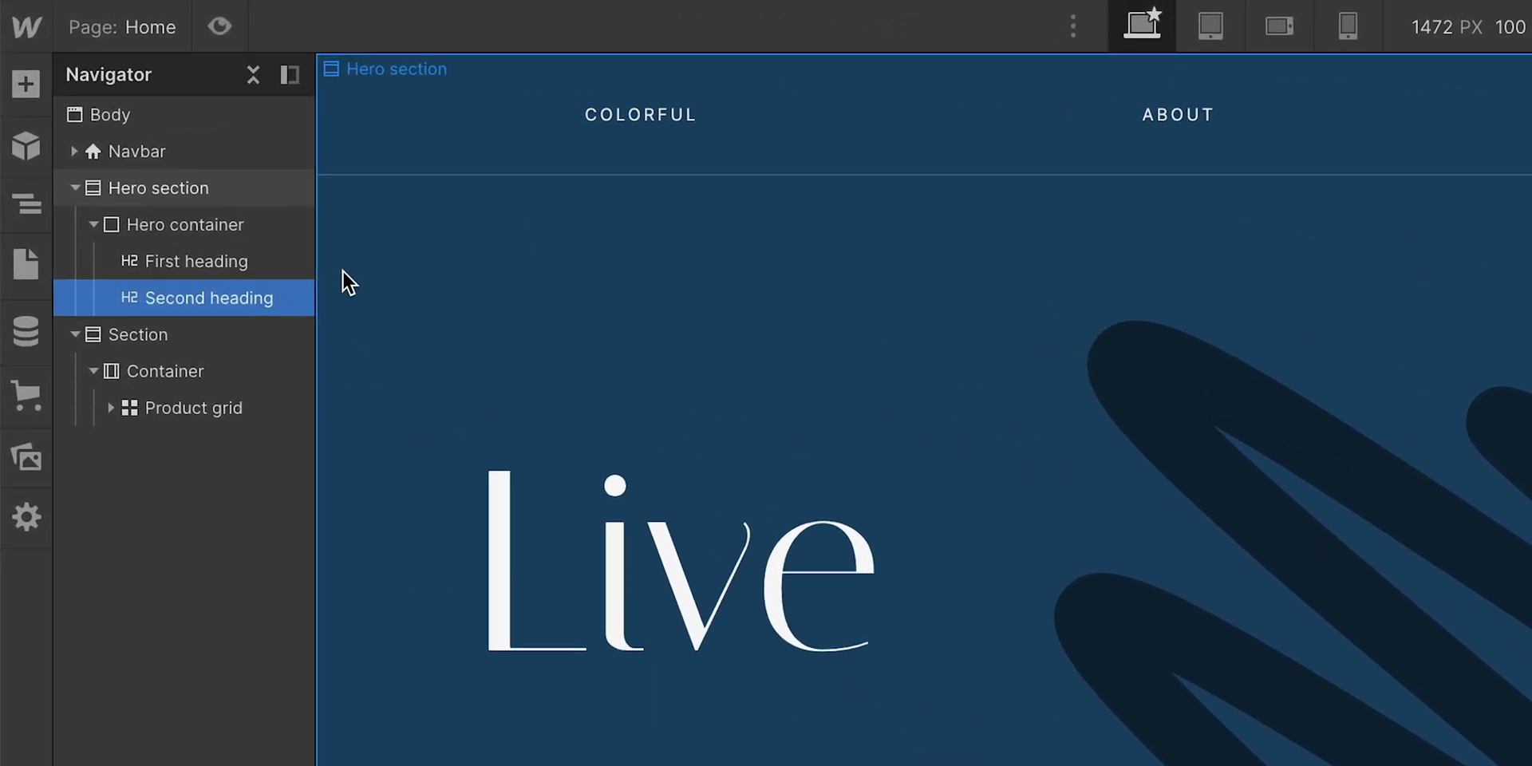
# Step: Try Overflow hidden on the Hero container, then reset its overflow back to default visible
pyautogui.click(255, 231)
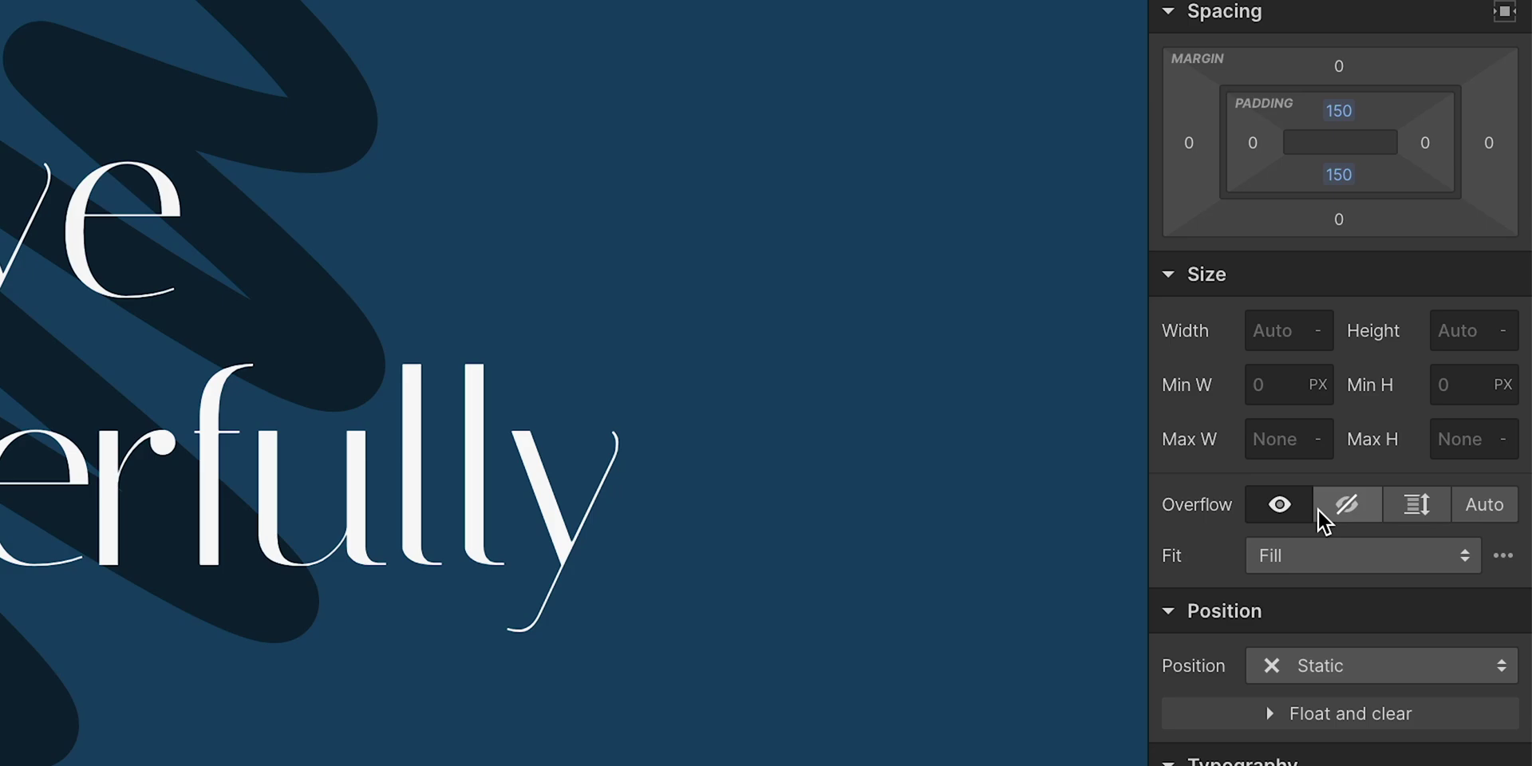
pyautogui.click(1318, 510)
pyautogui.click(1312, 510)
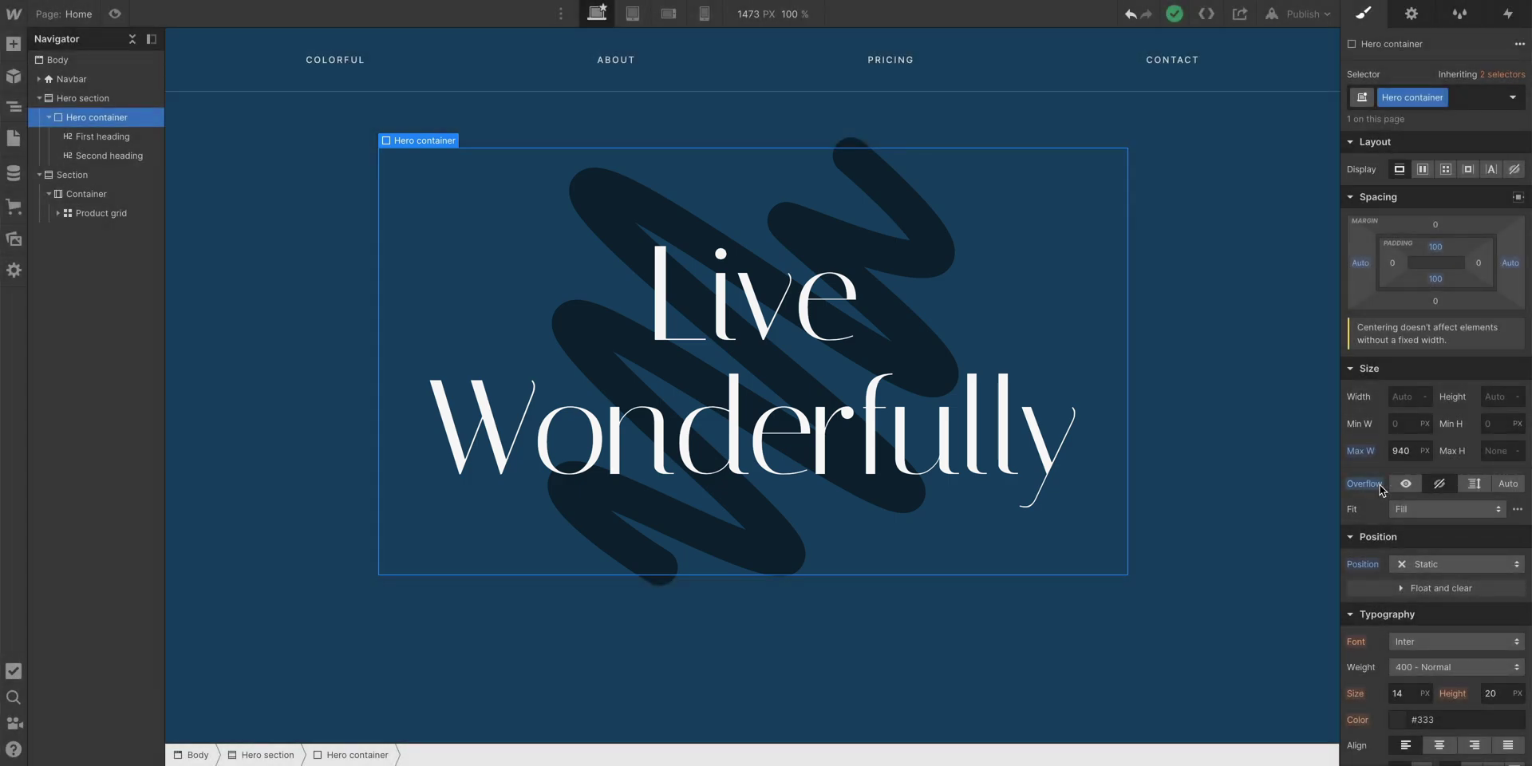
pyautogui.click(1381, 485)
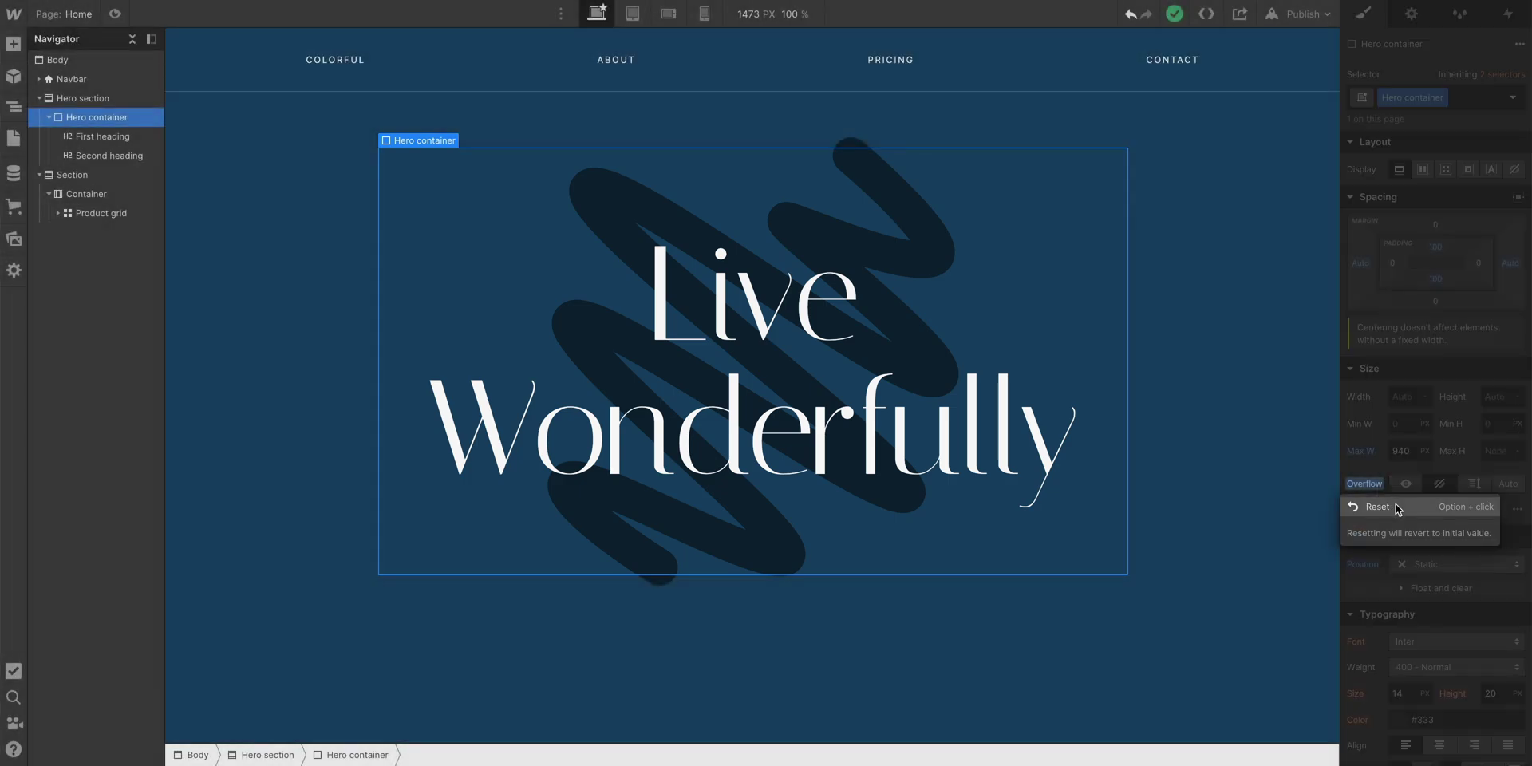
pyautogui.click(1398, 508)
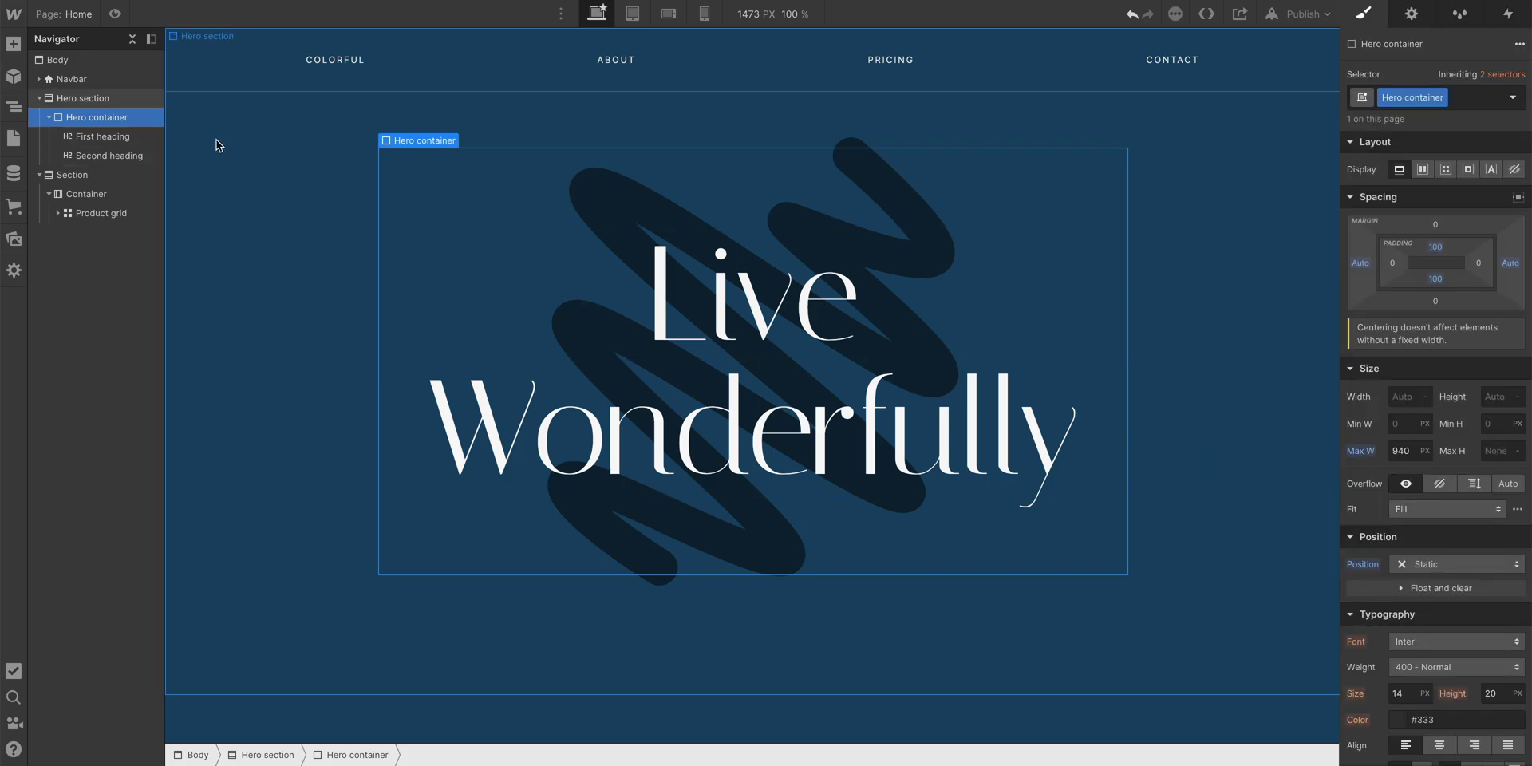
# Step: Set the Hero section's Overflow to hidden and preview the page at 1920 px
pyautogui.click(134, 98)
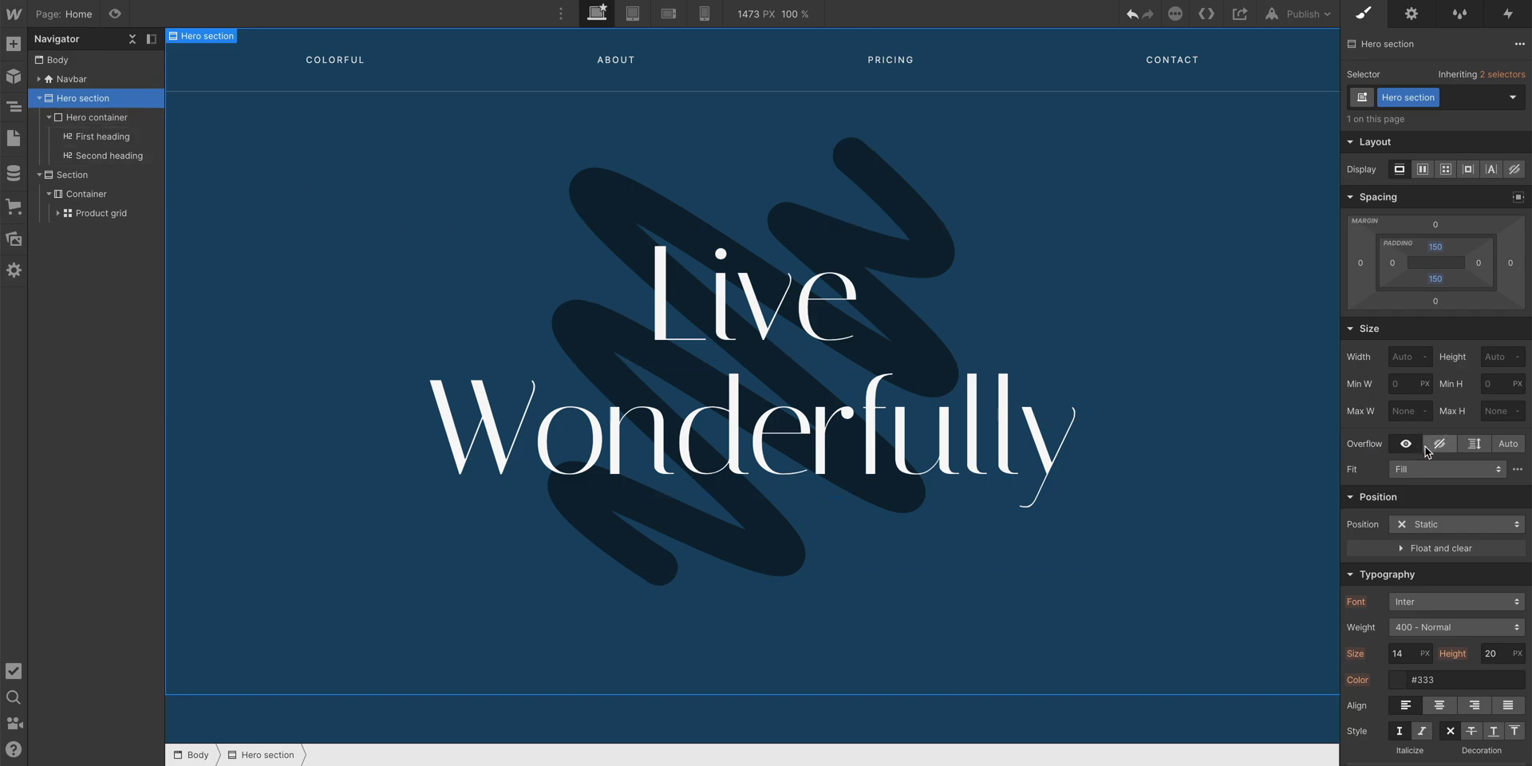
pyautogui.click(115, 14)
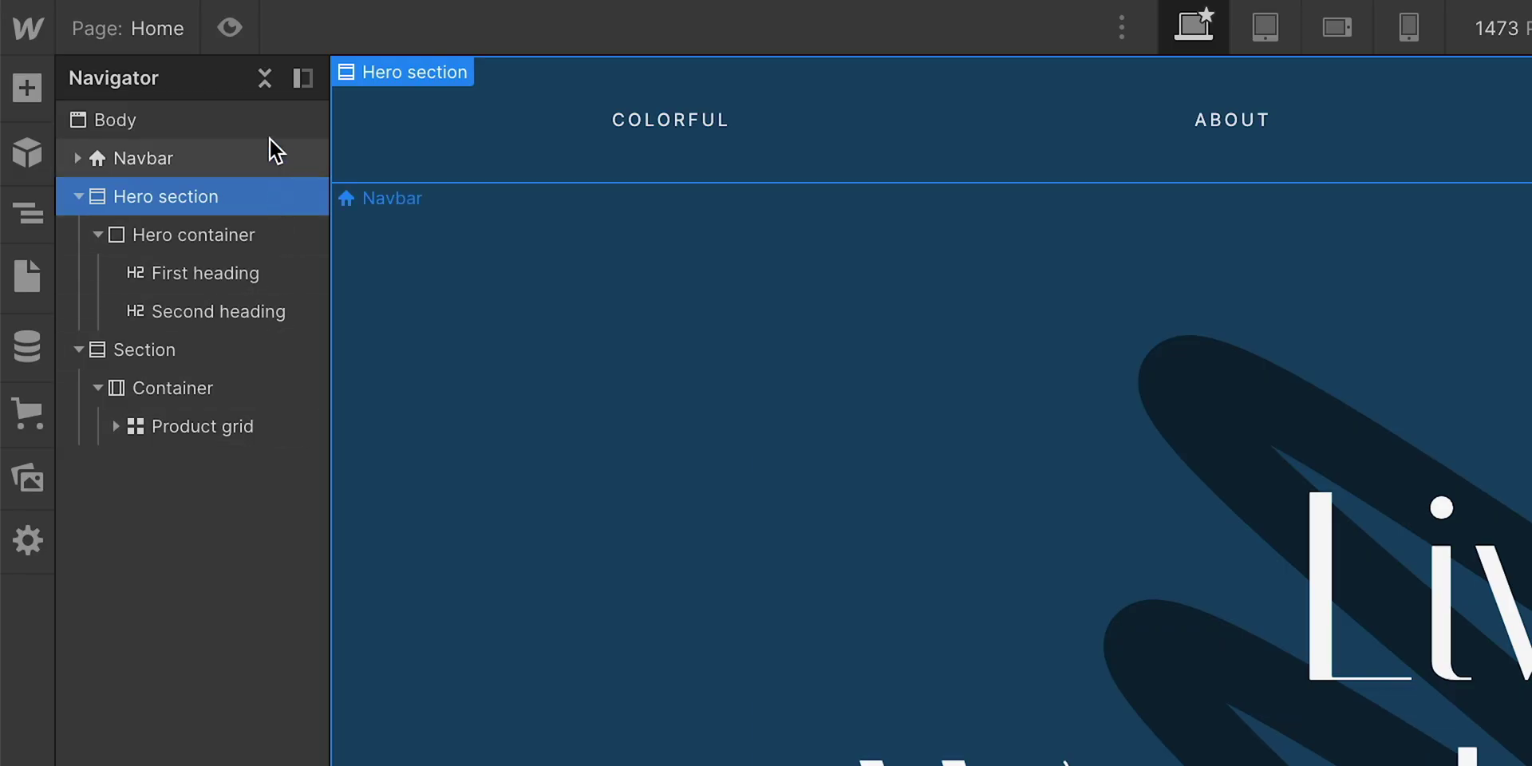
# Step: Set Overflow to hidden on the Home page's Body element
pyautogui.click(270, 128)
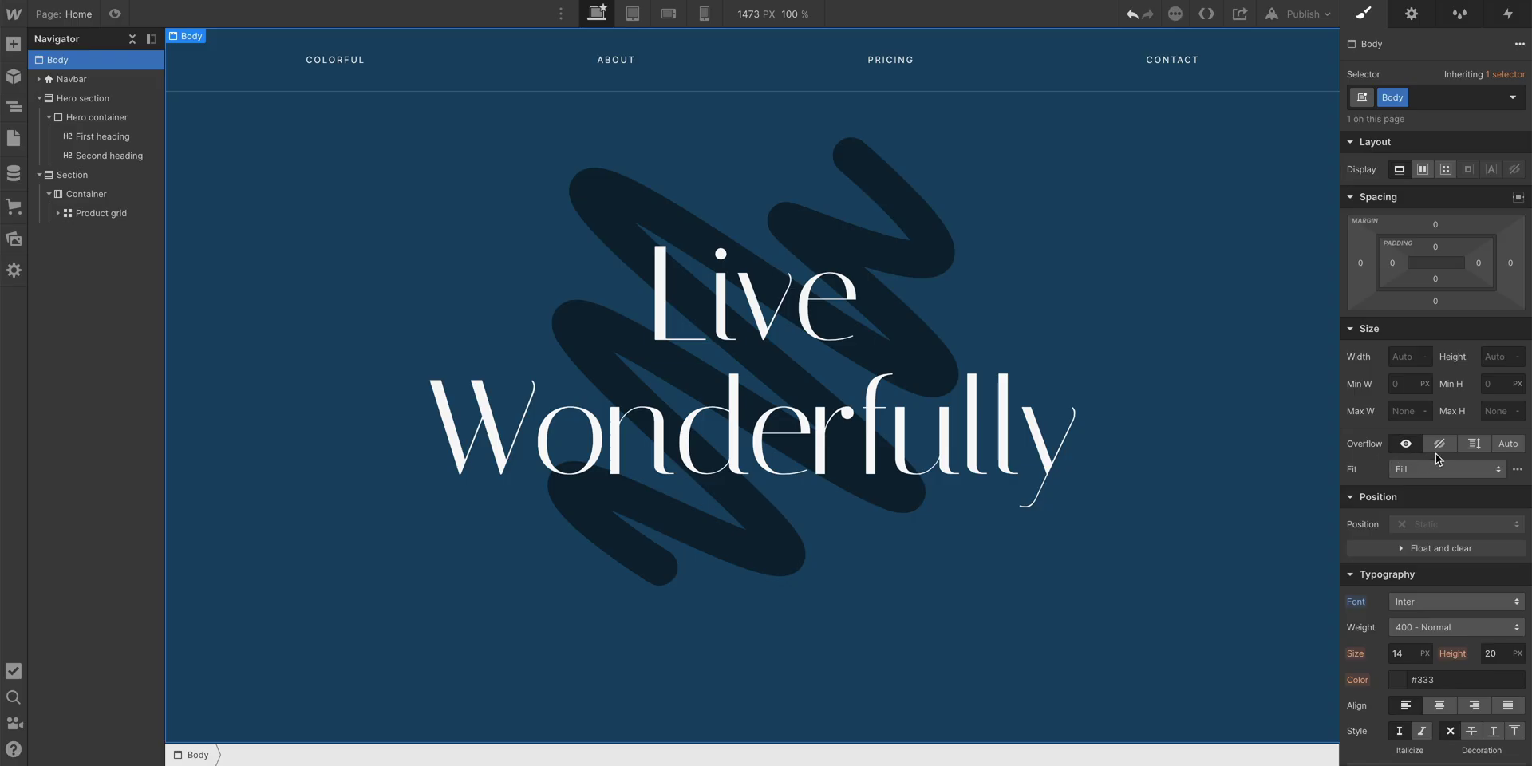
pyautogui.click(1441, 447)
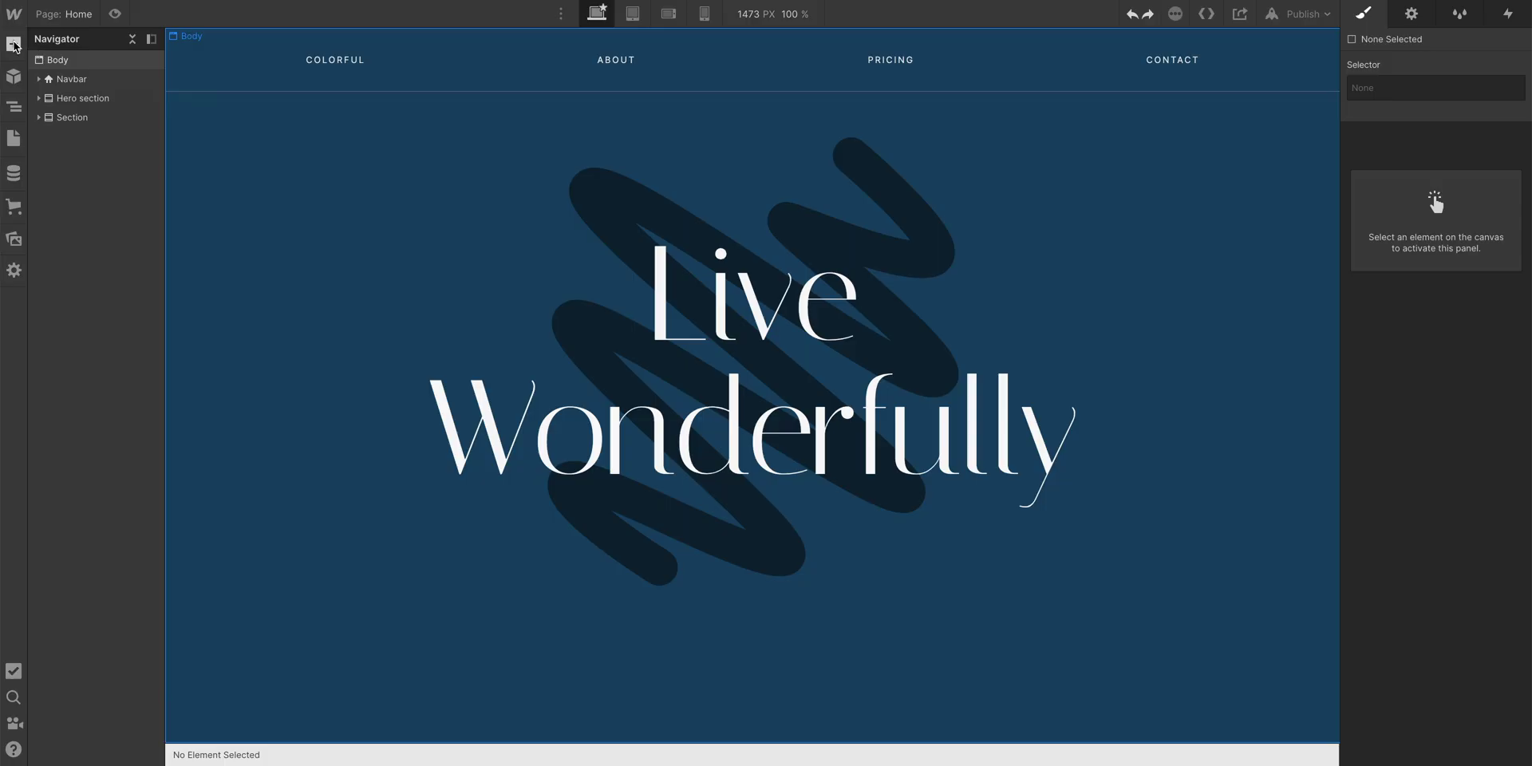
# Step: Add a Div Block under Body, move the sections into it, and set its Overflow to hidden
pyautogui.click(15, 46)
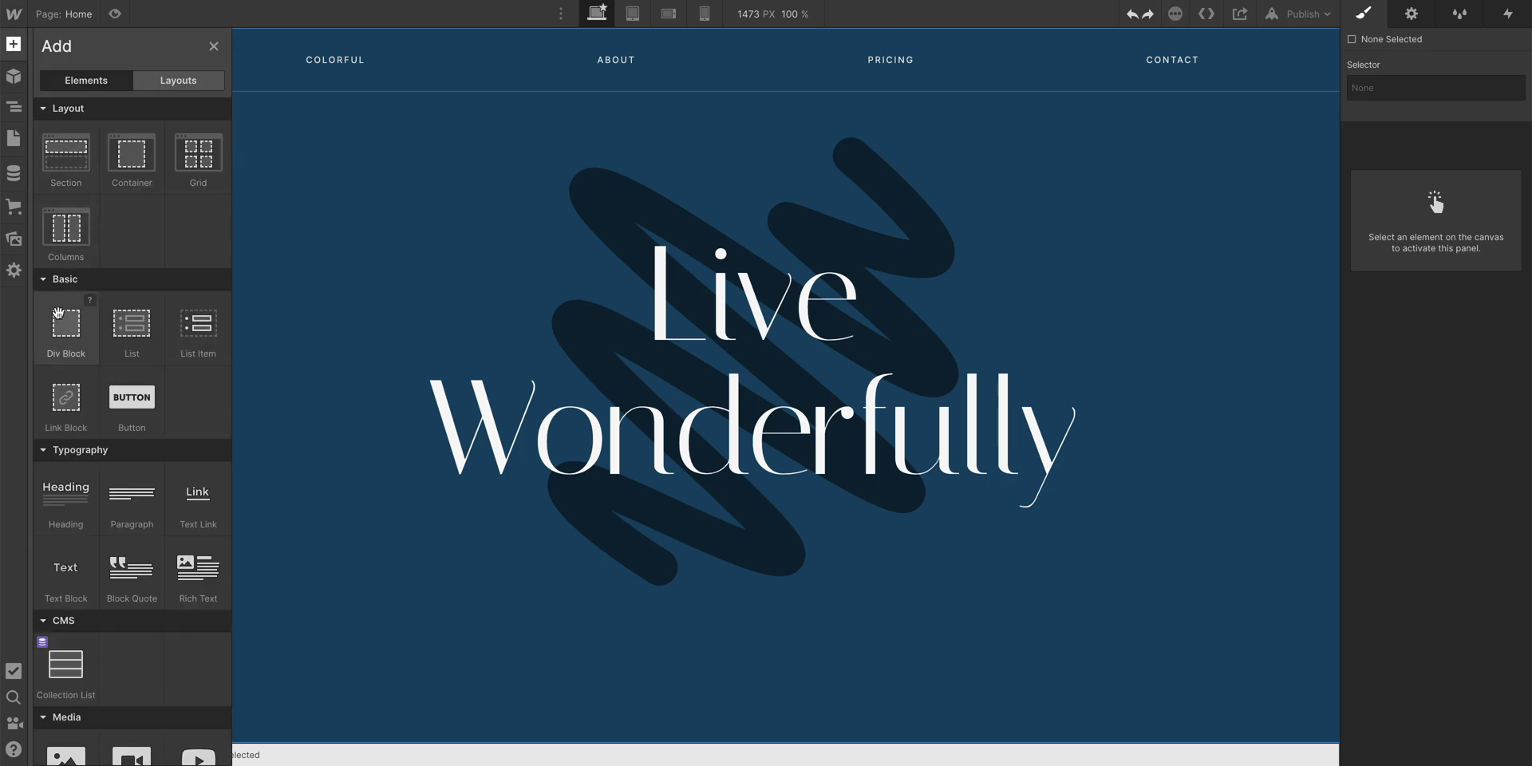
pyautogui.moveTo(66, 323); pyautogui.dragTo(101, 82)
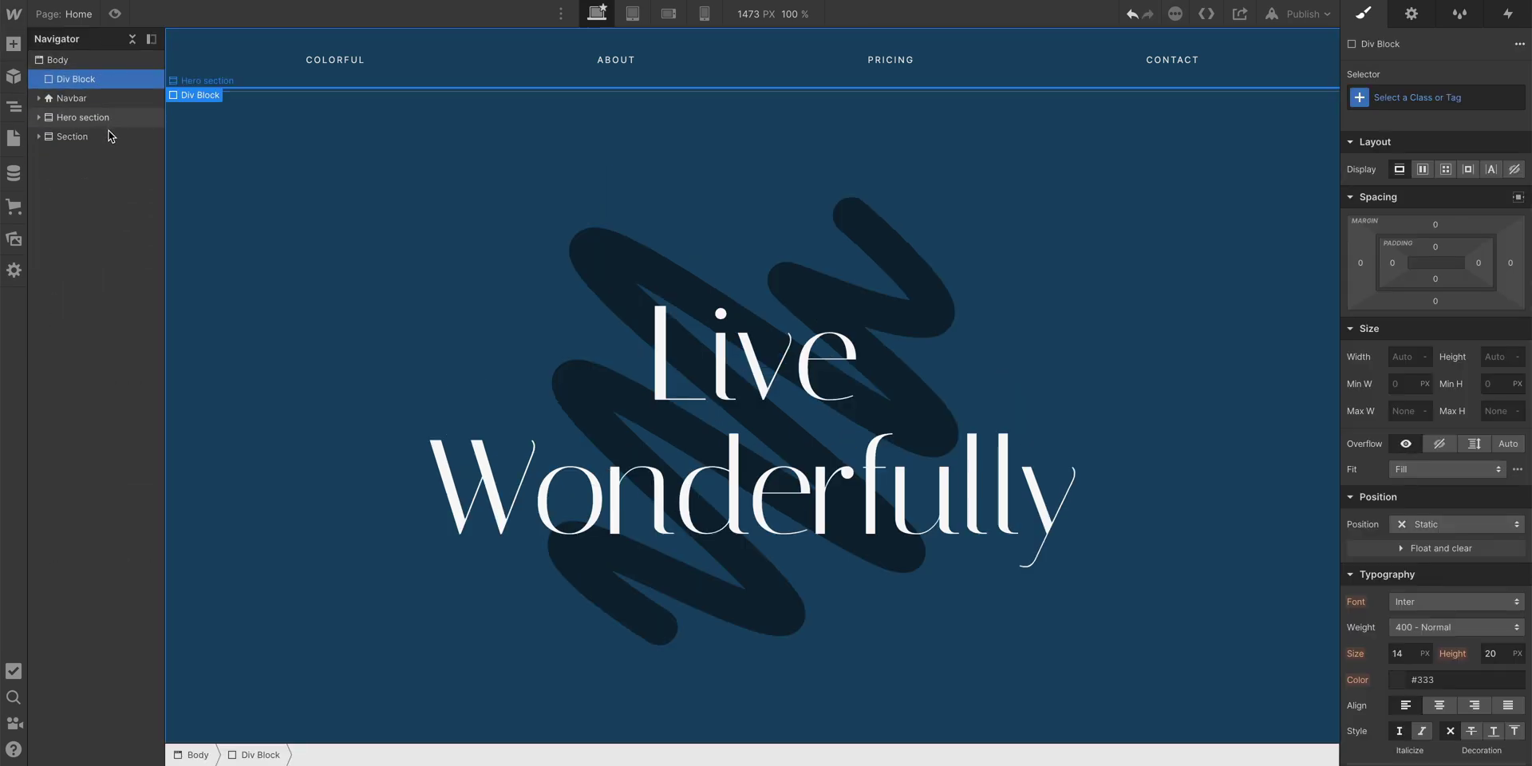
pyautogui.moveTo(109, 137); pyautogui.dragTo(118, 84)
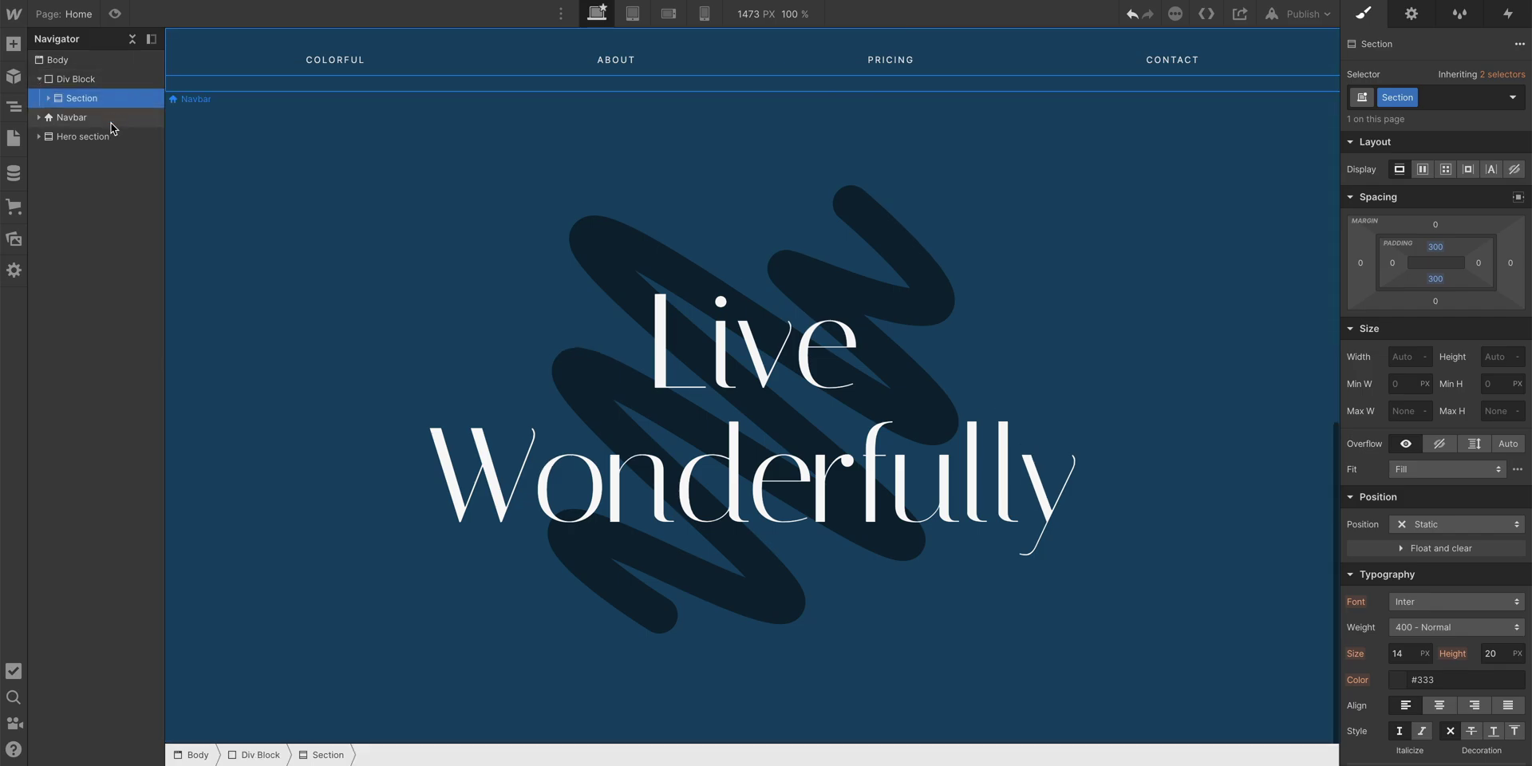
pyautogui.moveTo(112, 136); pyautogui.dragTo(122, 99)
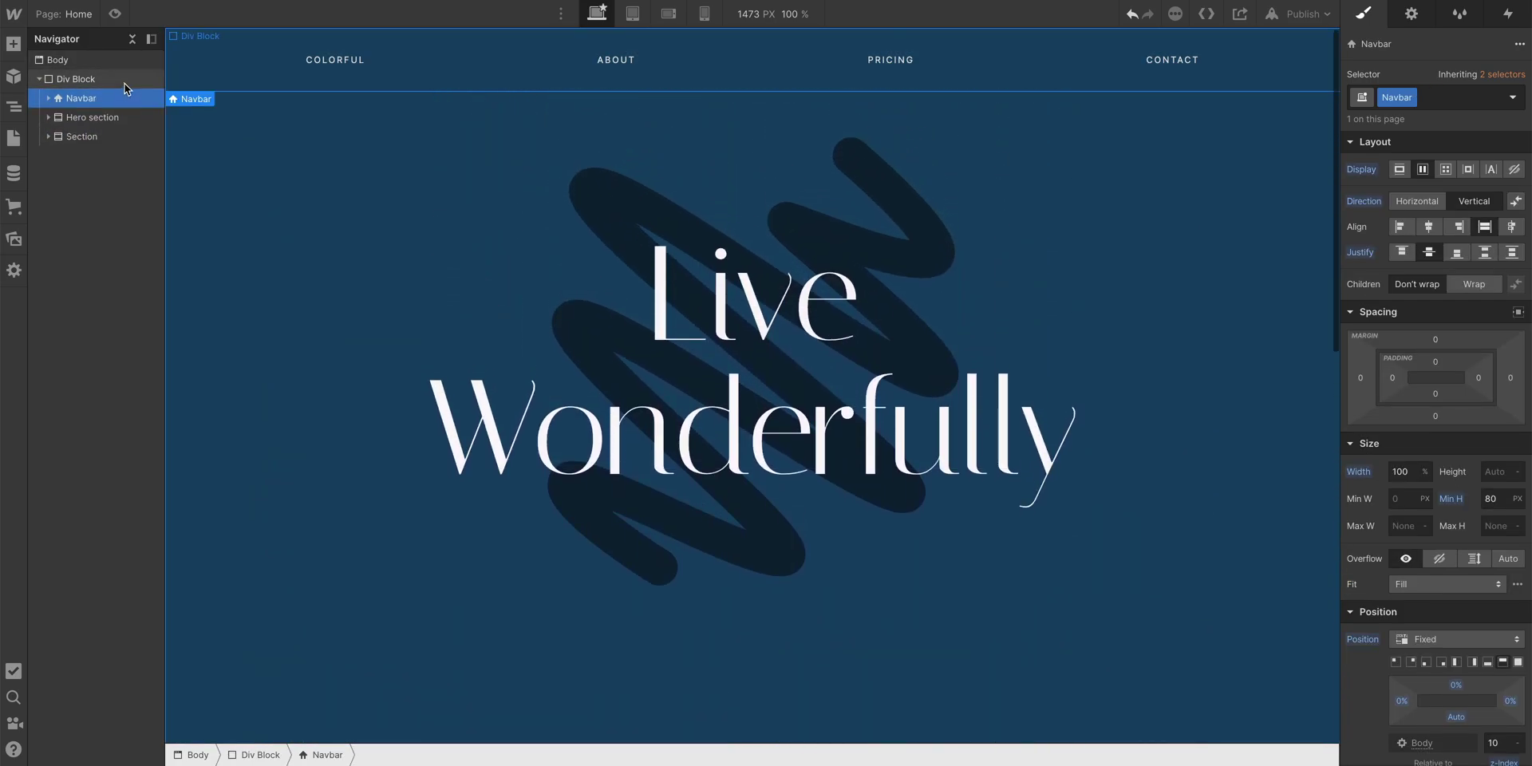
pyautogui.click(156, 73)
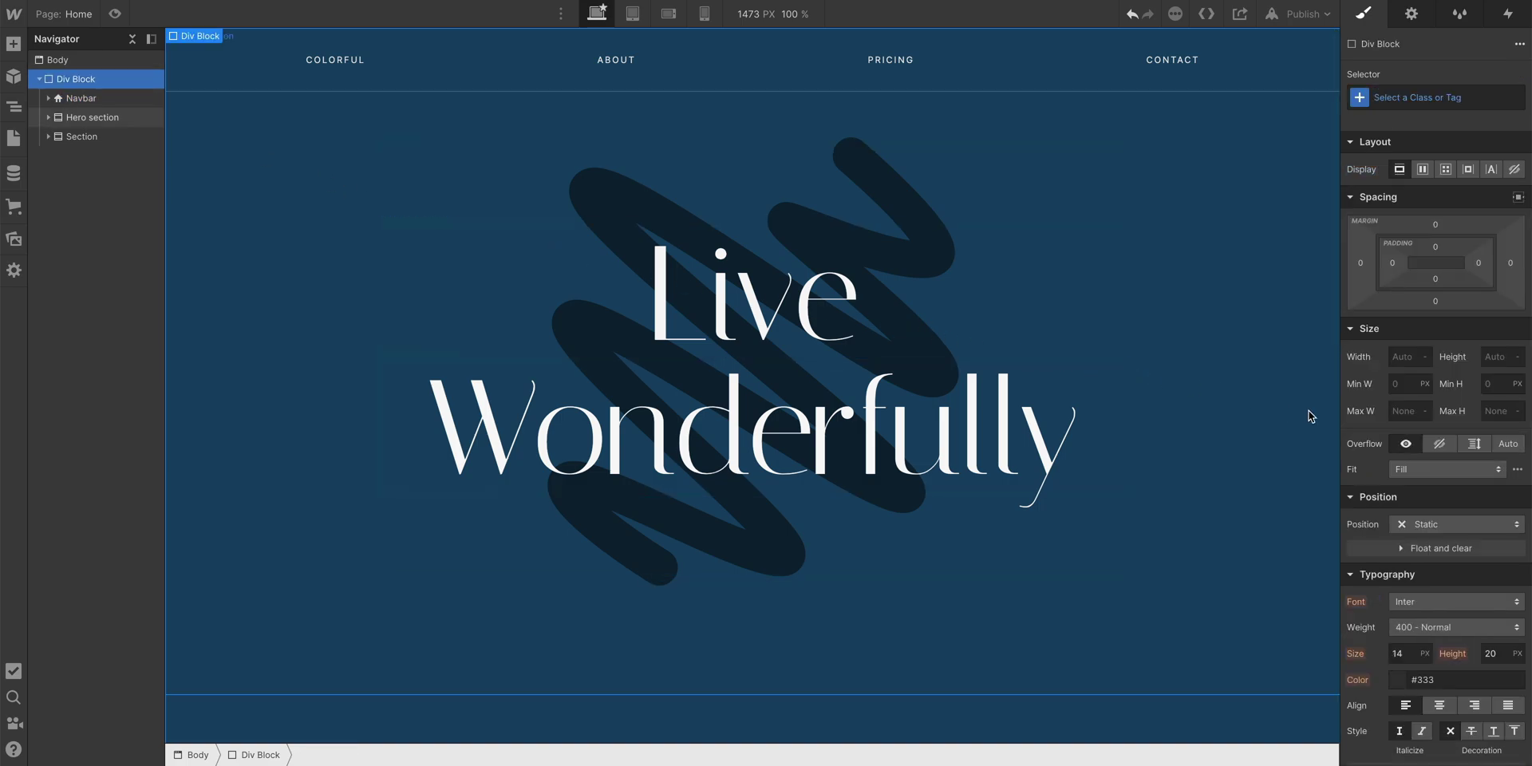
pyautogui.click(1440, 444)
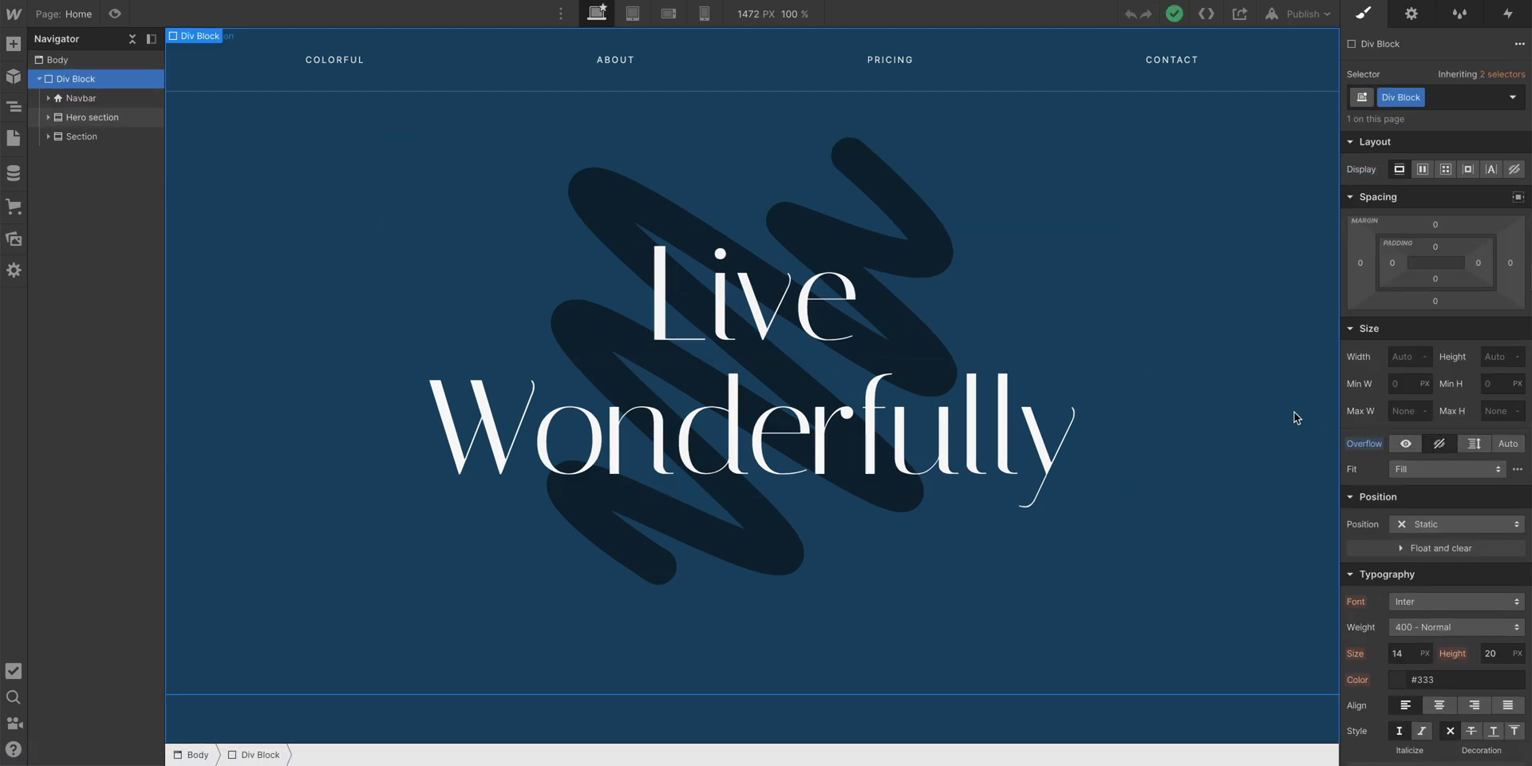
pyautogui.scroll(-8, 1295, 418)
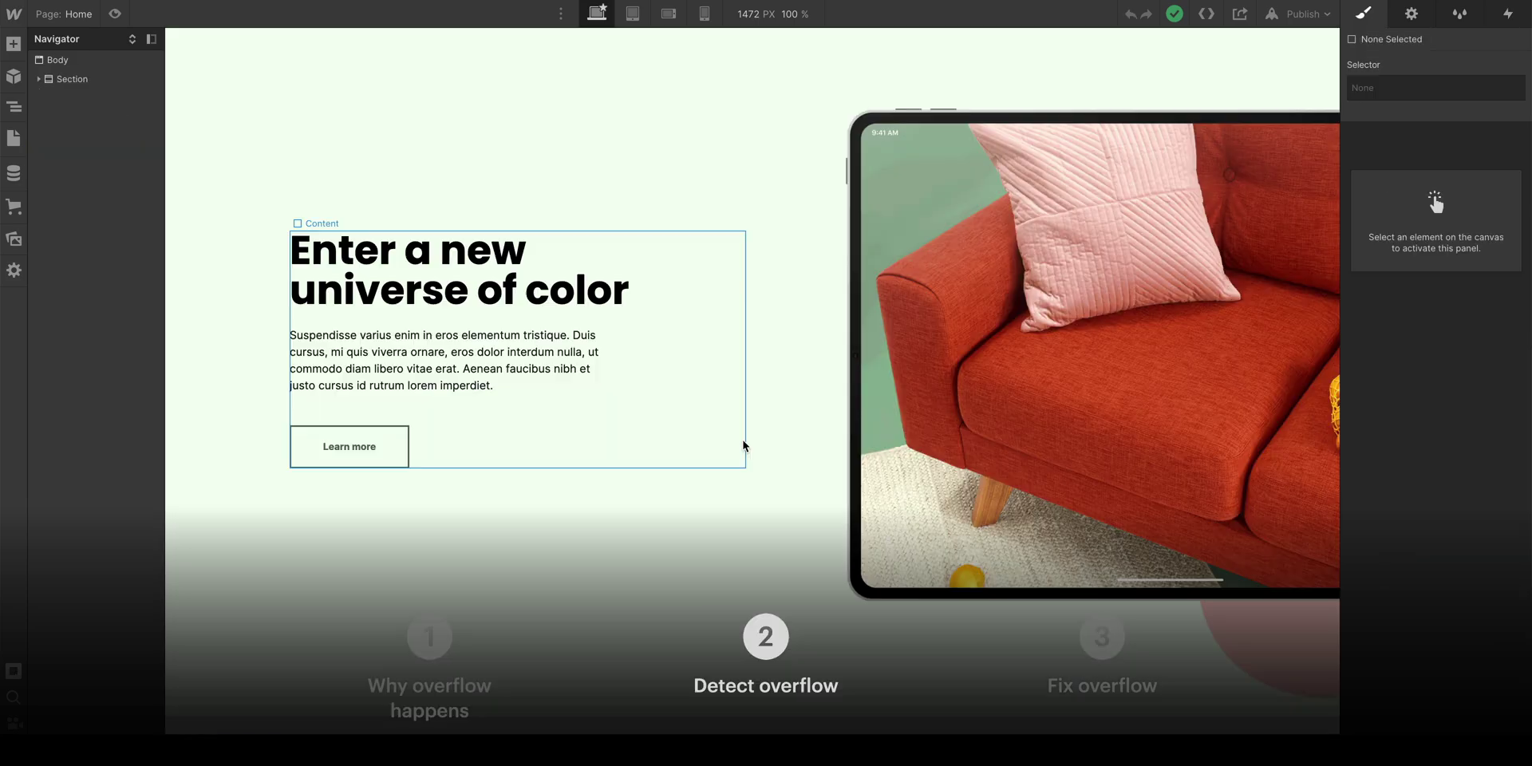
# Step: In the other project, select the Section holding the image and grid to check its Overflow
pyautogui.hscroll(6, 743, 445)
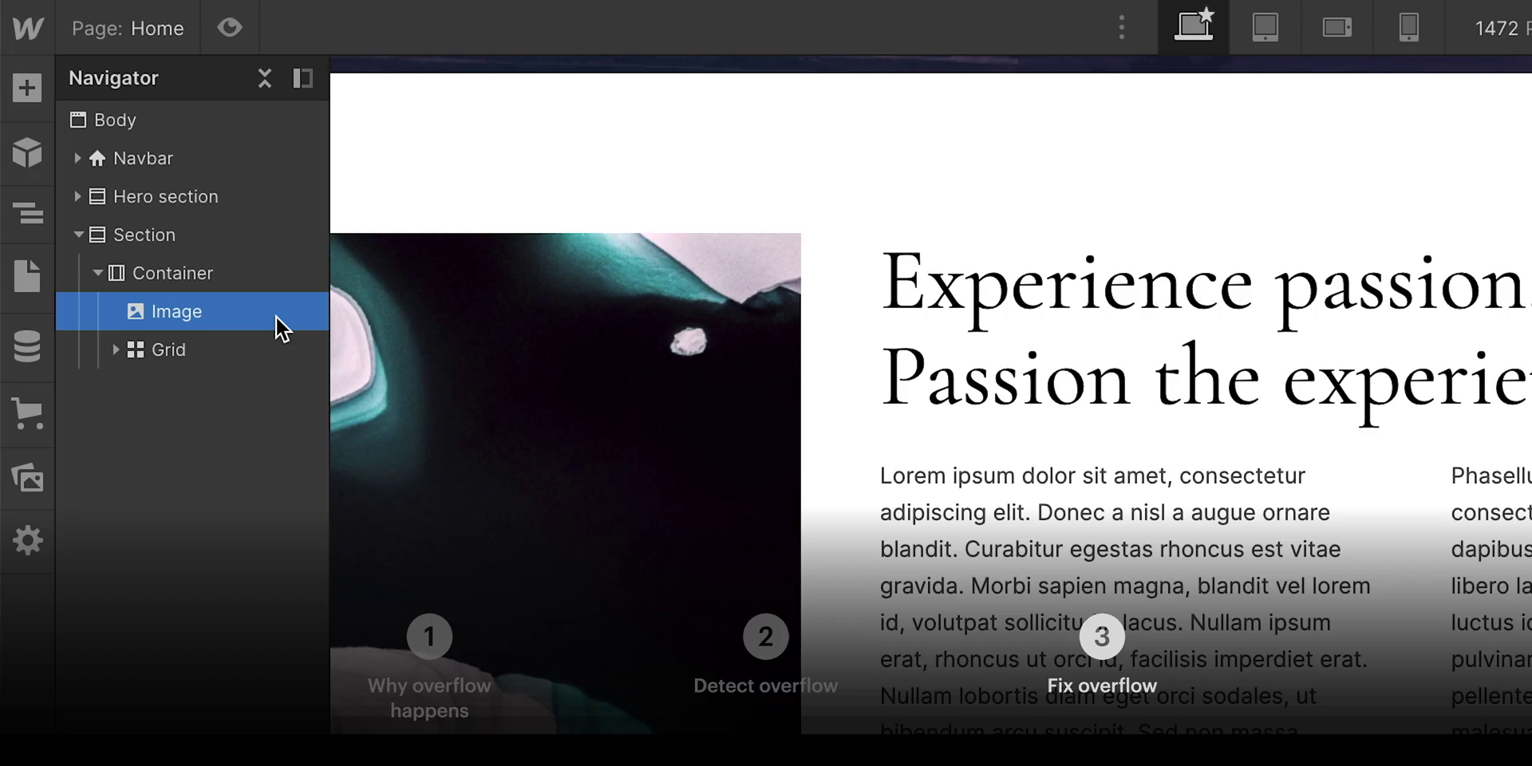
pyautogui.click(269, 237)
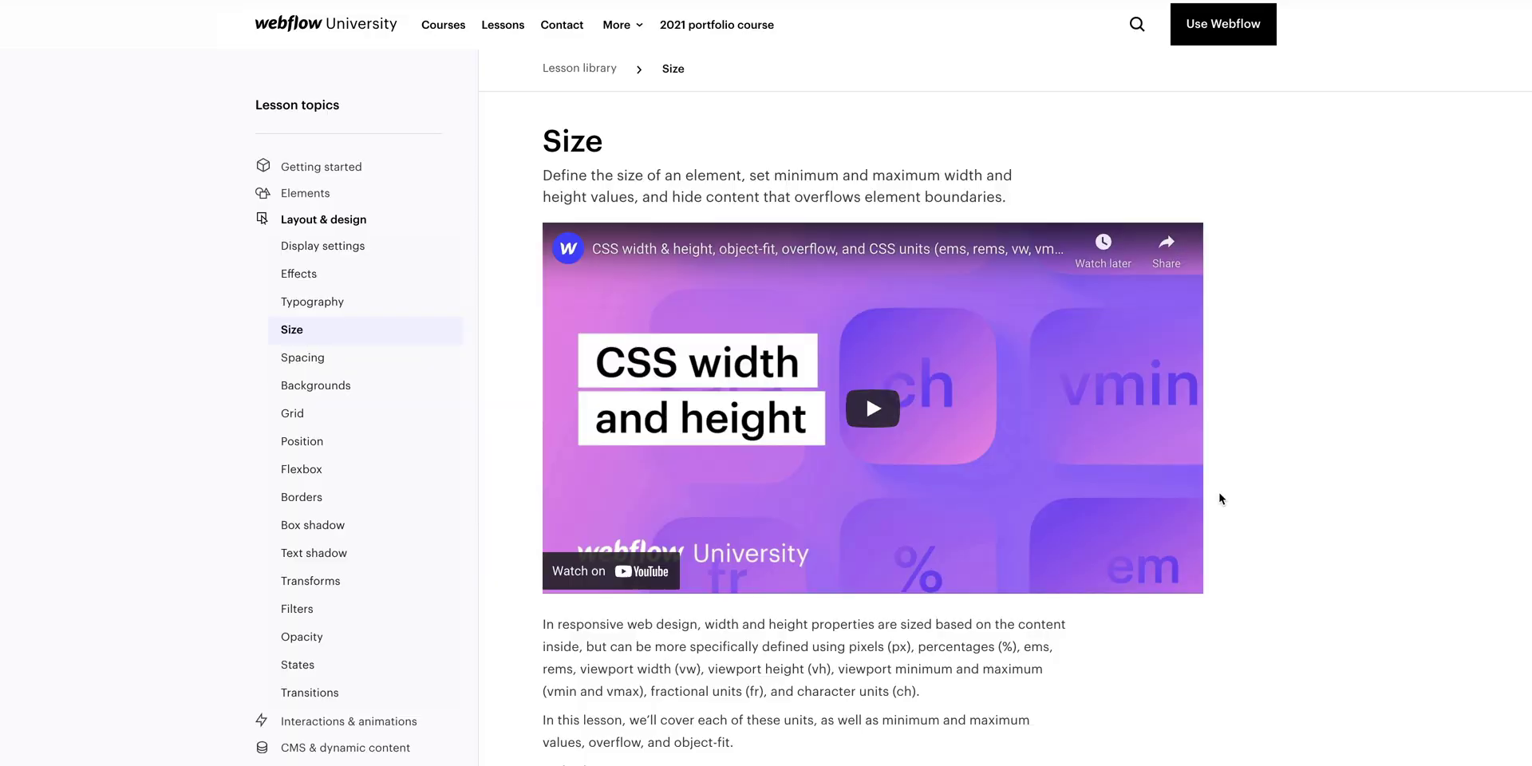
# Step: Scroll the Size lesson down to the Overflow section listing visible, hidden, scroll and auto
pyautogui.scroll(-15, 1220, 498)
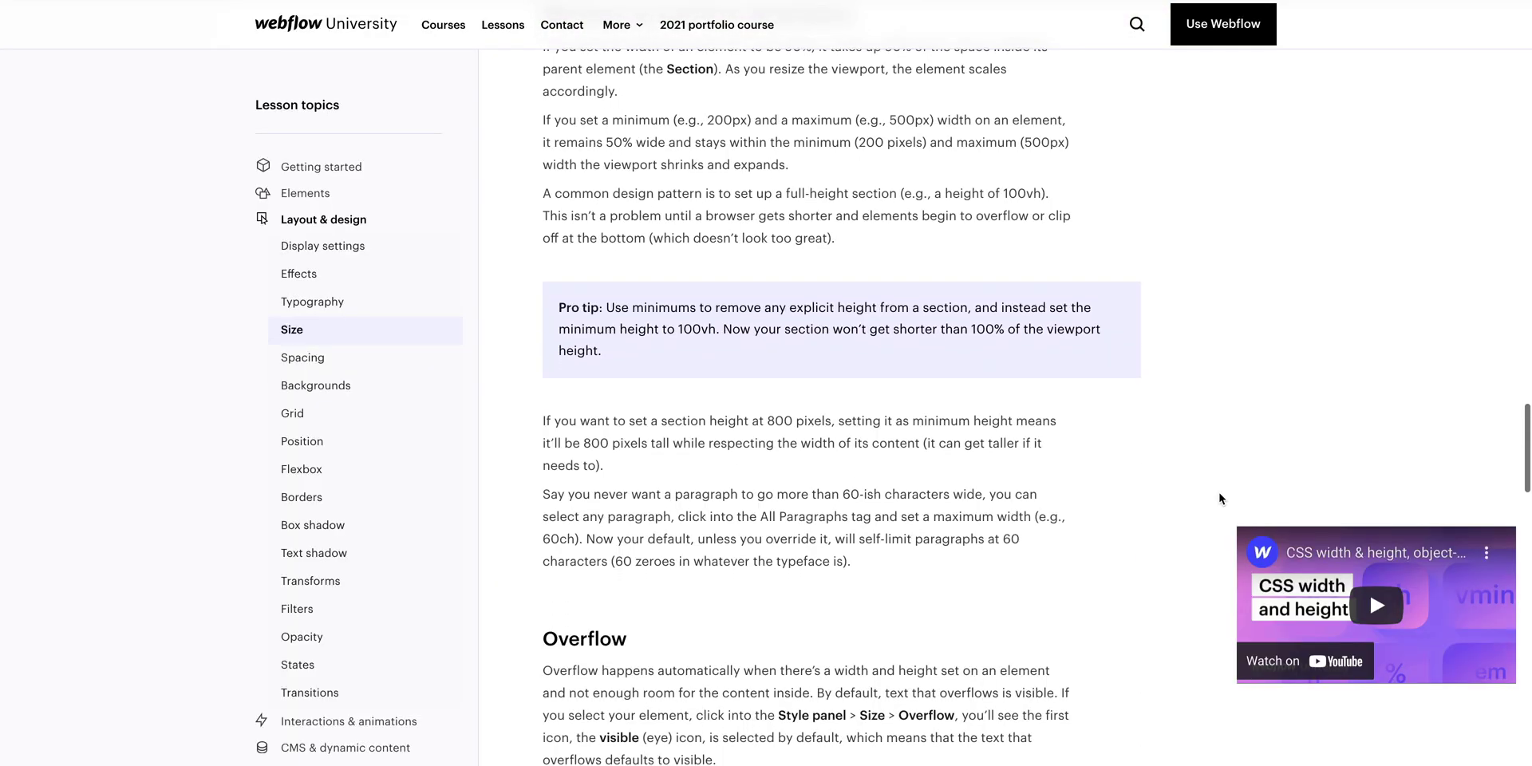
pyautogui.scroll(-2, 1219, 498)
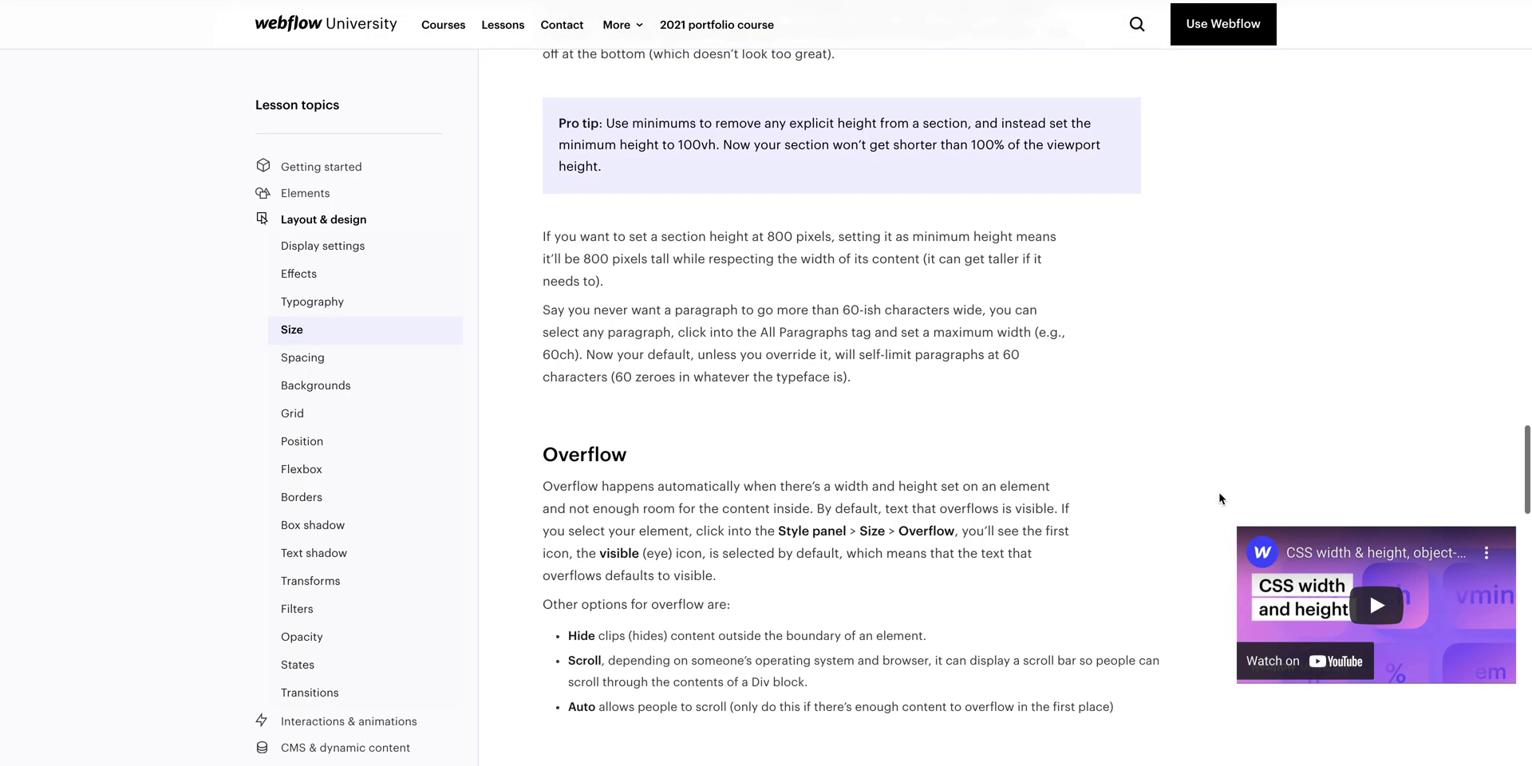